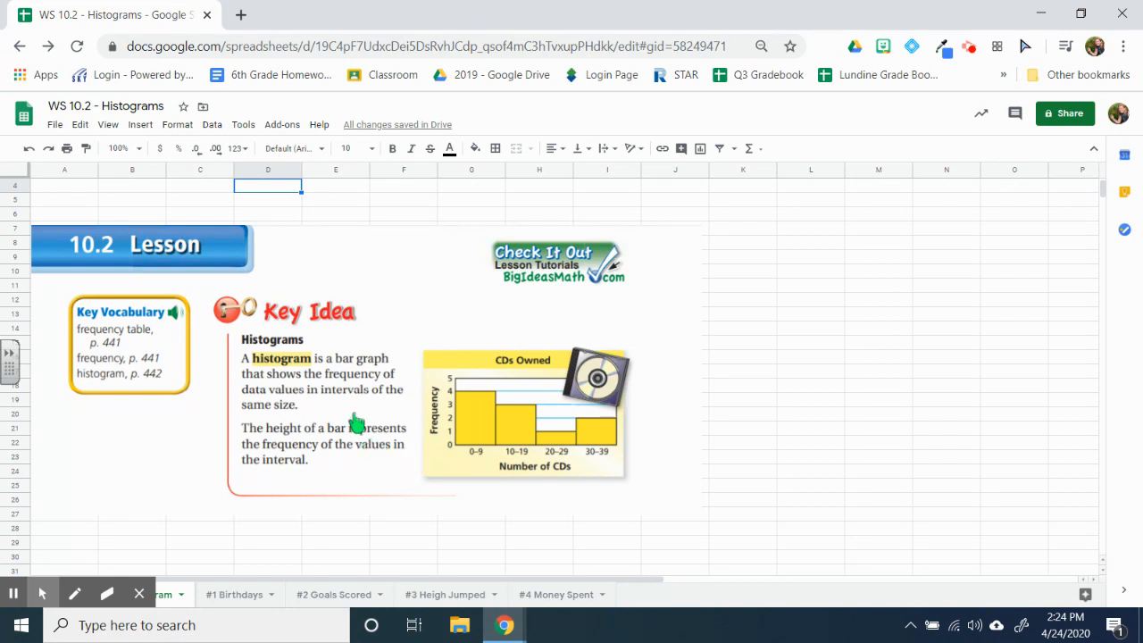
# Step: Move the 10.2 Lesson image to column N, around row 19, clearing the first columns of the sheet
pyautogui.click(528, 335)
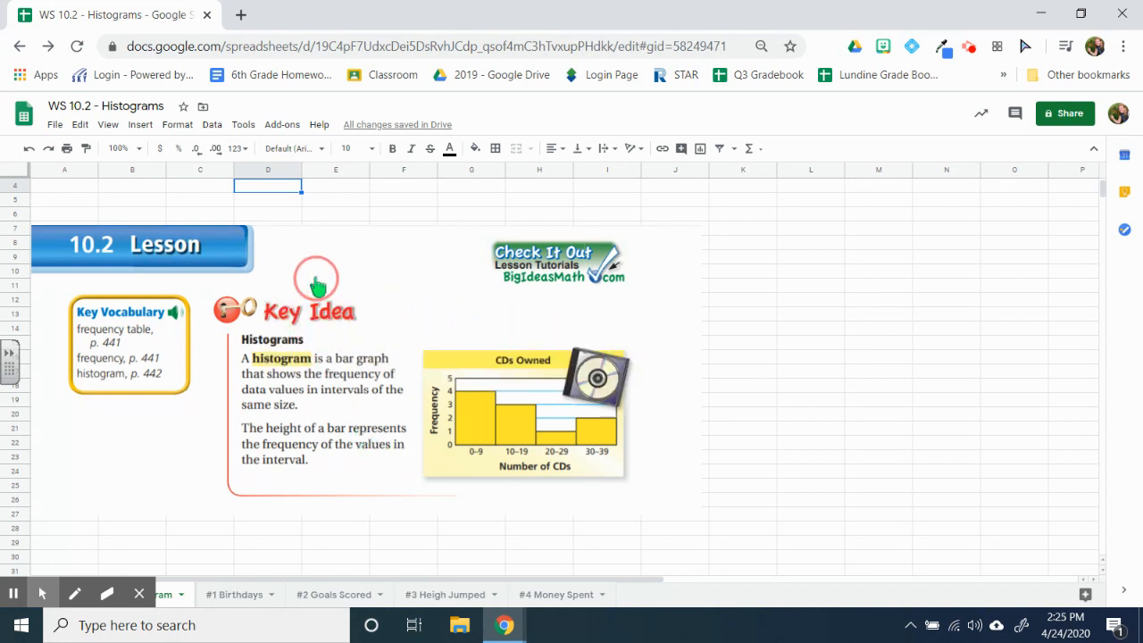
pyautogui.moveTo(552, 242); pyautogui.dragTo(772, 248)
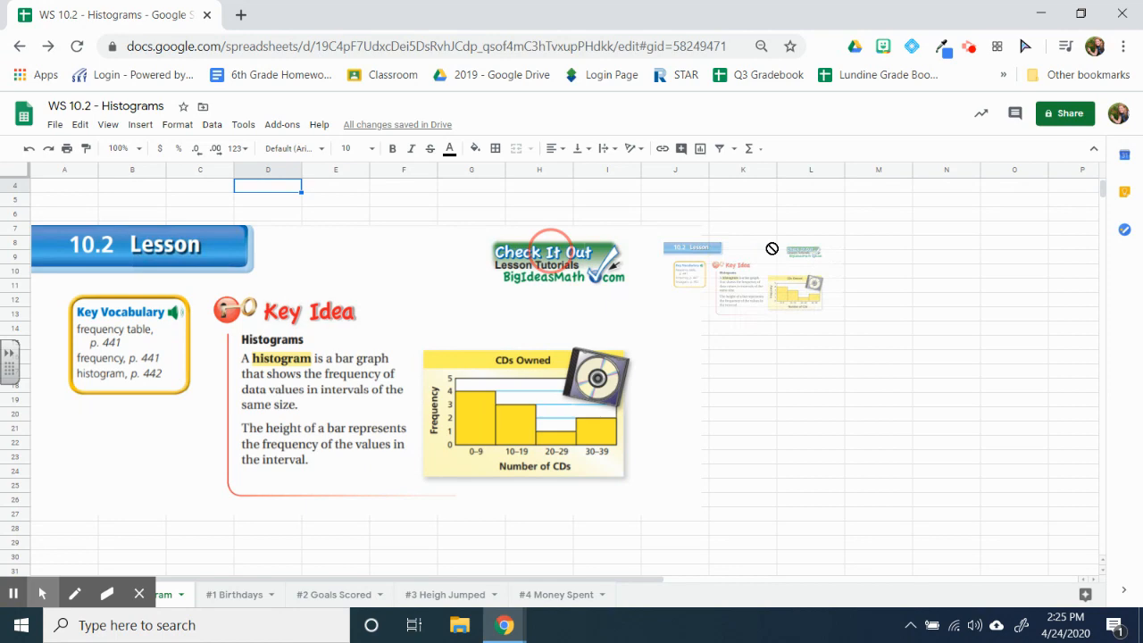
pyautogui.click(190, 268)
pyautogui.moveTo(190, 268); pyautogui.dragTo(1085, 428)
pyautogui.scroll(1, 268, 482)
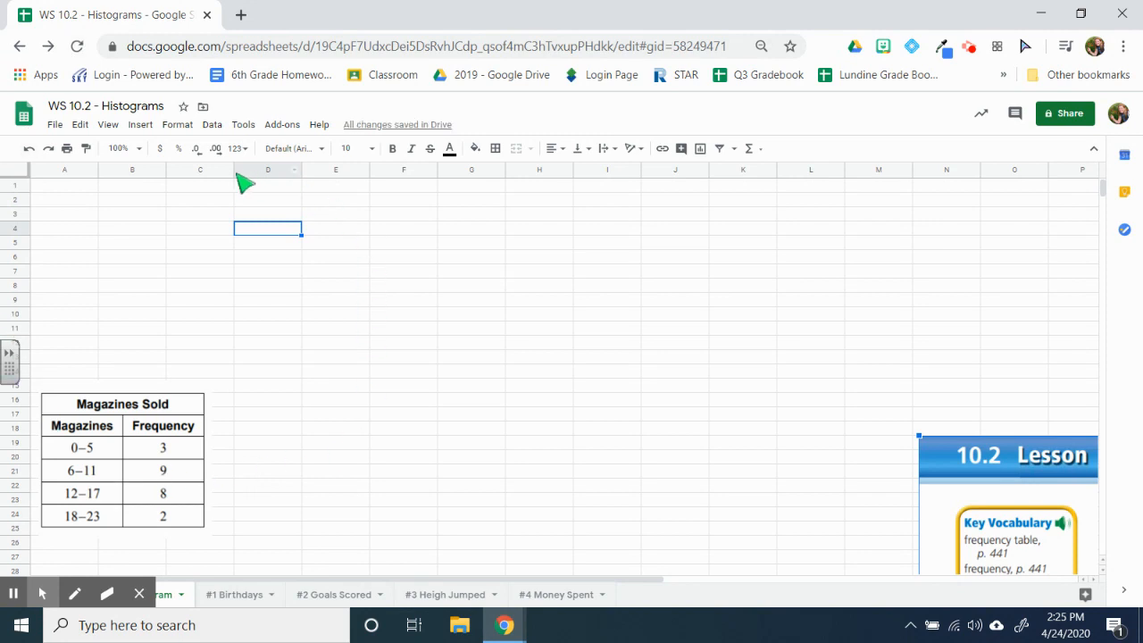
pyautogui.moveTo(134, 597)
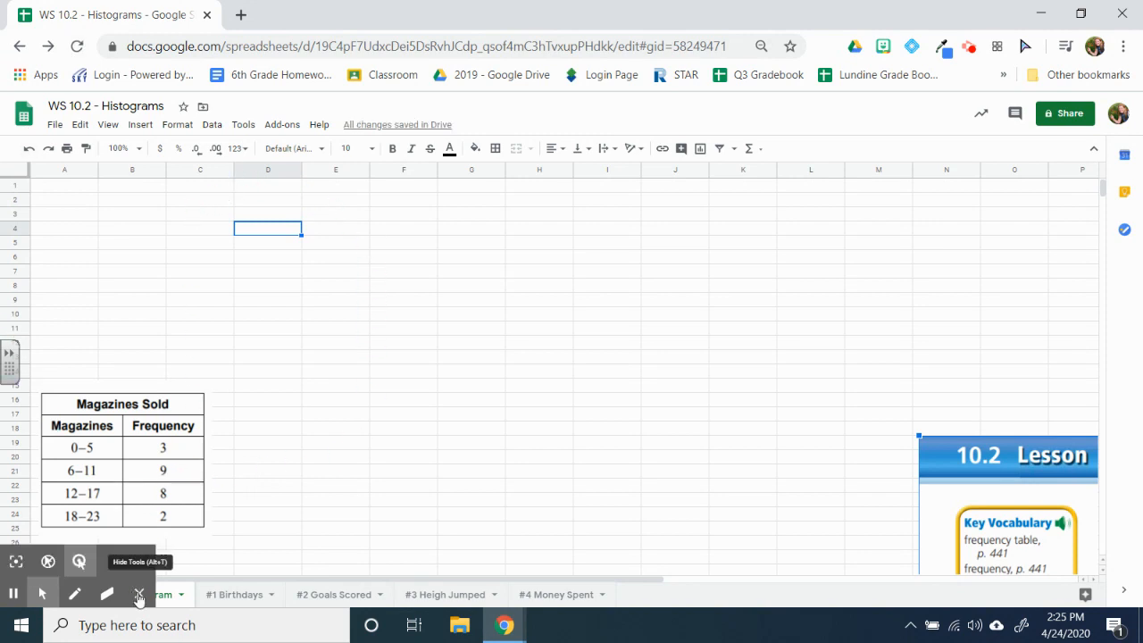
pyautogui.click(138, 595)
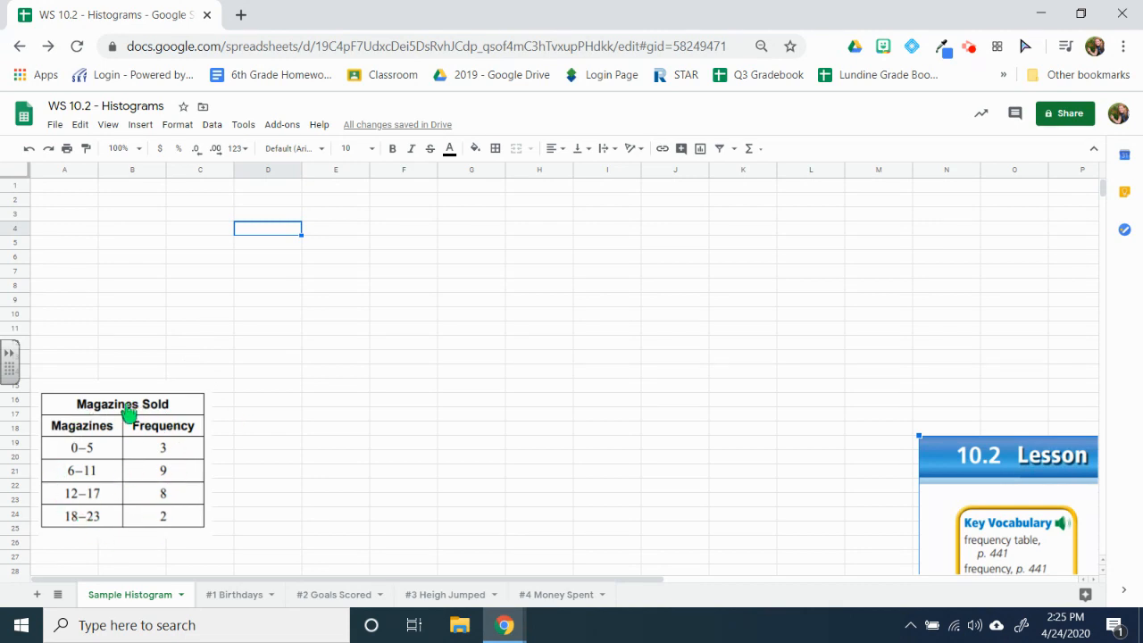
# Step: Enter the magazine intervals 0 - 5, 6 - 11, 12 - 17 and 18 - 23 in cells A1 to A4
pyautogui.click(68, 190)
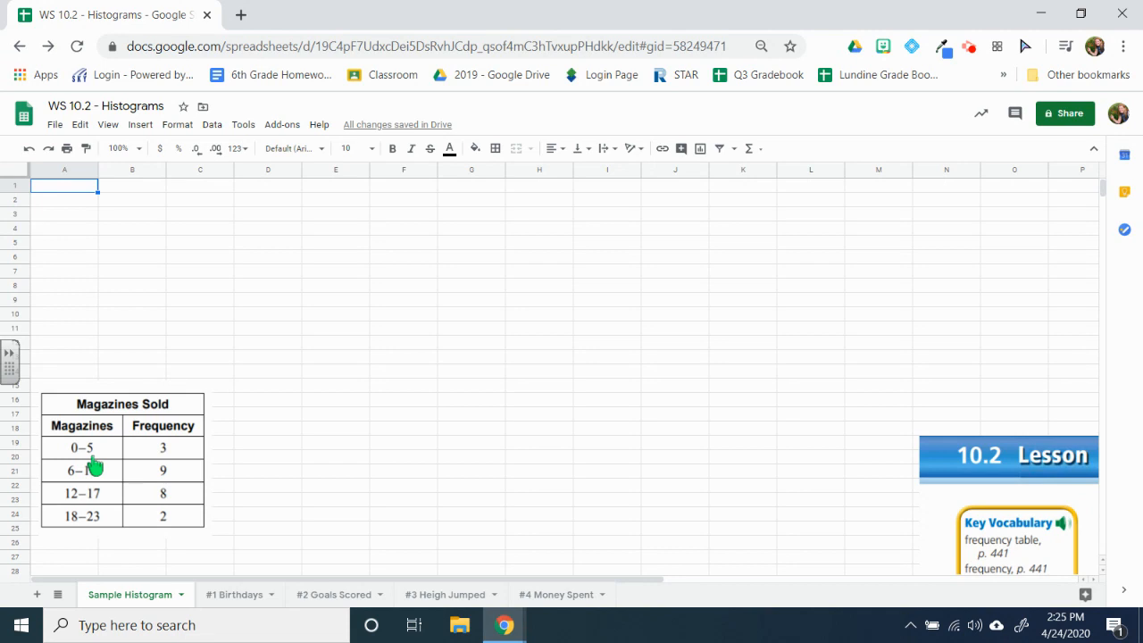
pyautogui.write('0 - 5')
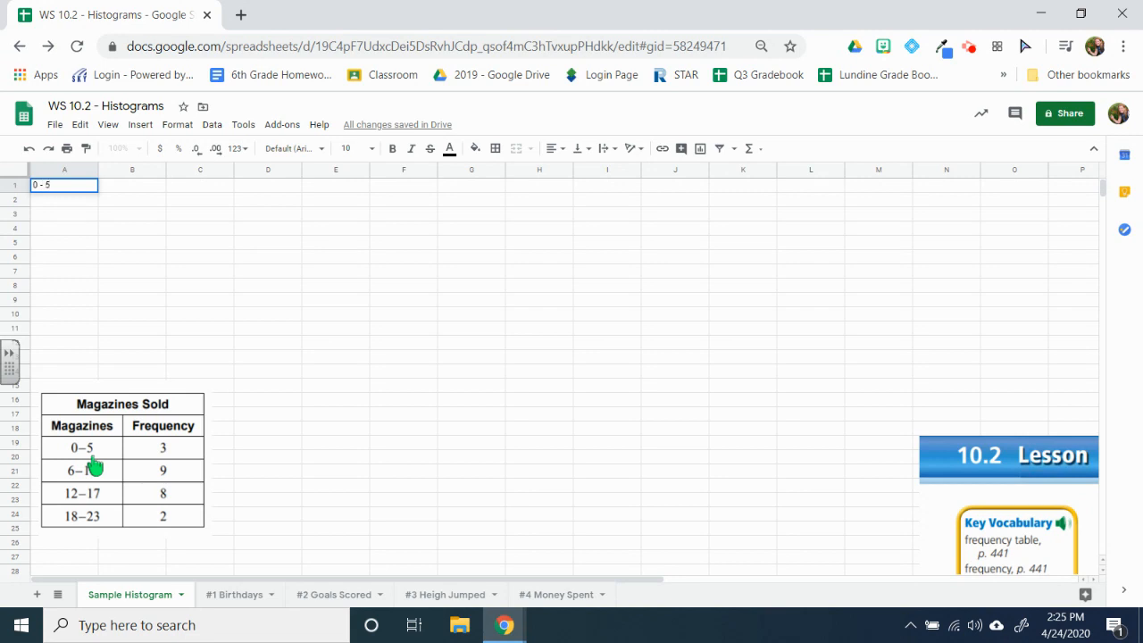
pyautogui.click(80, 207)
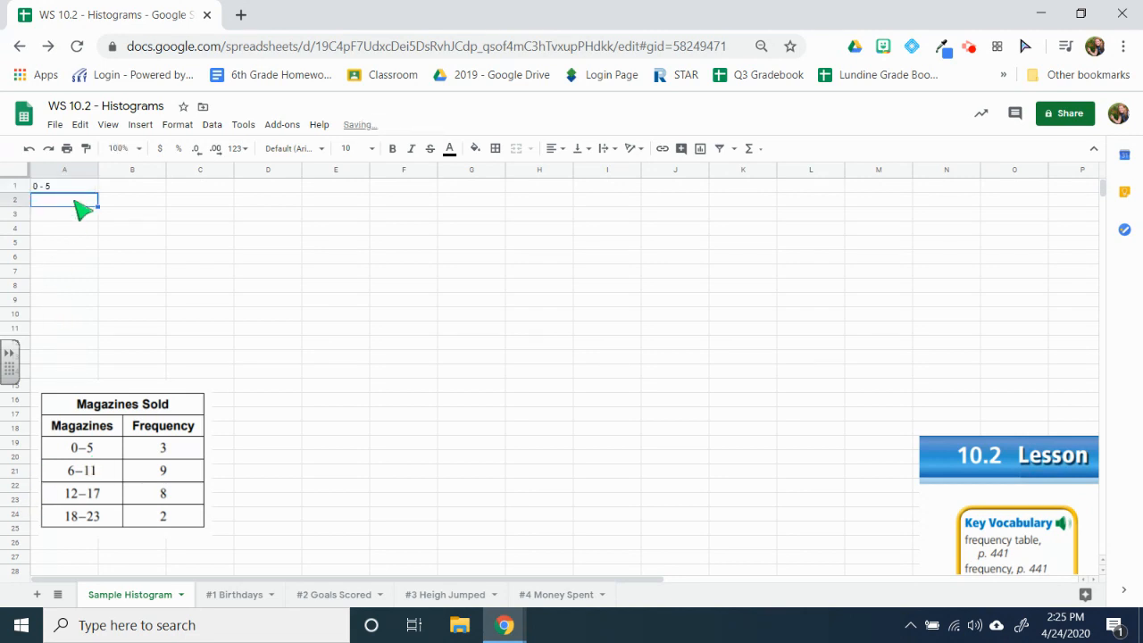
pyautogui.write('6 - 11')
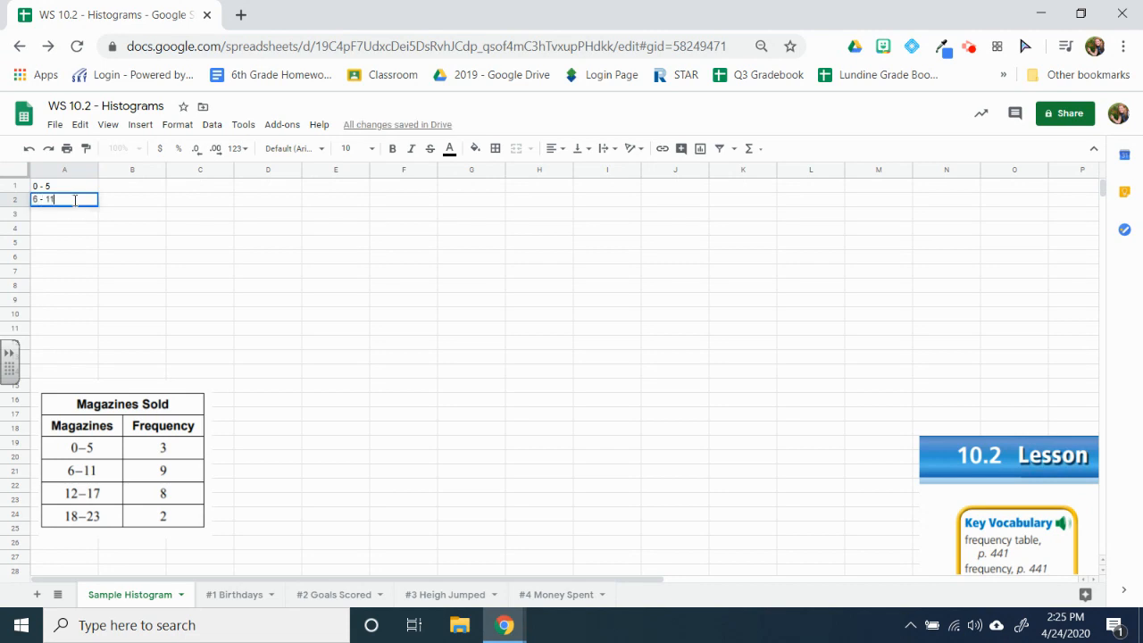
pyautogui.click(68, 215)
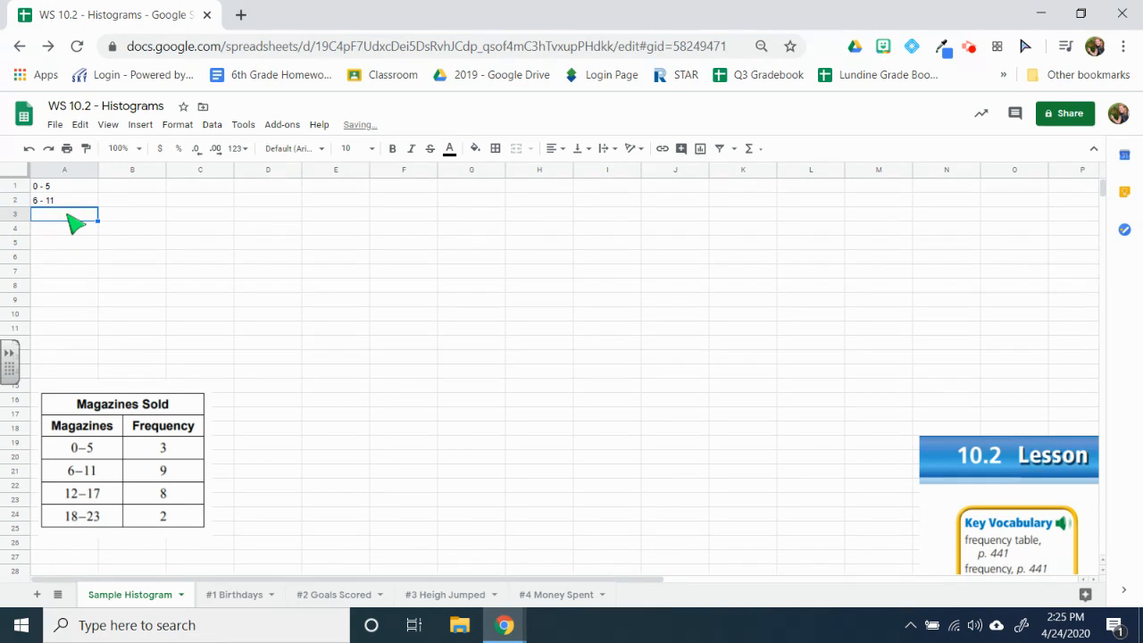
pyautogui.write('12 - 1')
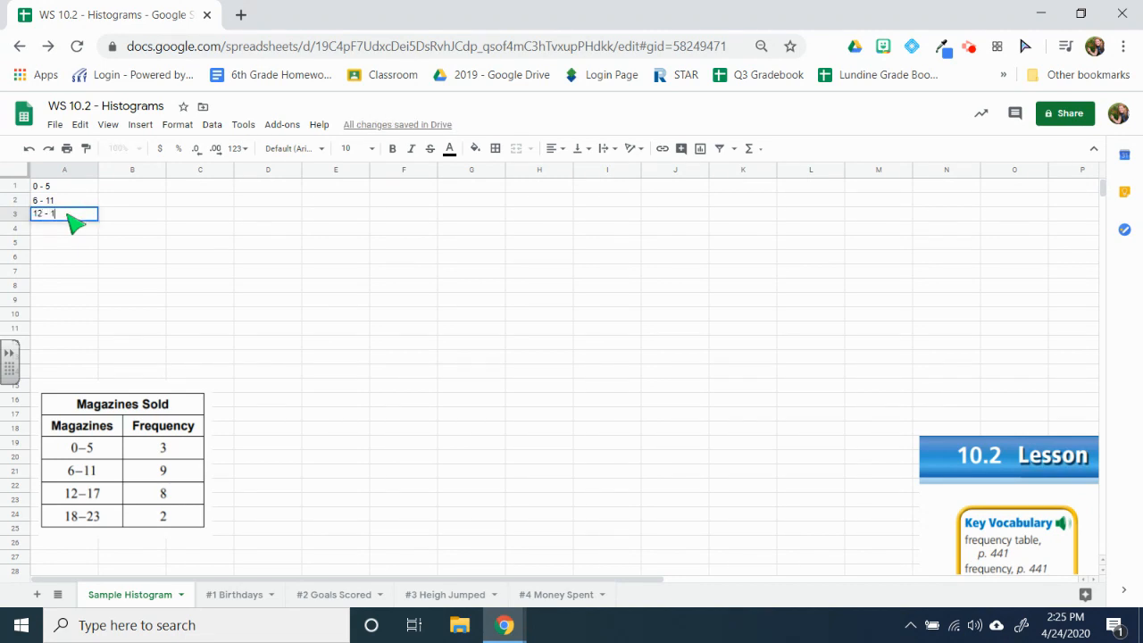
pyautogui.write('7')
pyautogui.click(55, 230)
pyautogui.write('18 - 23')
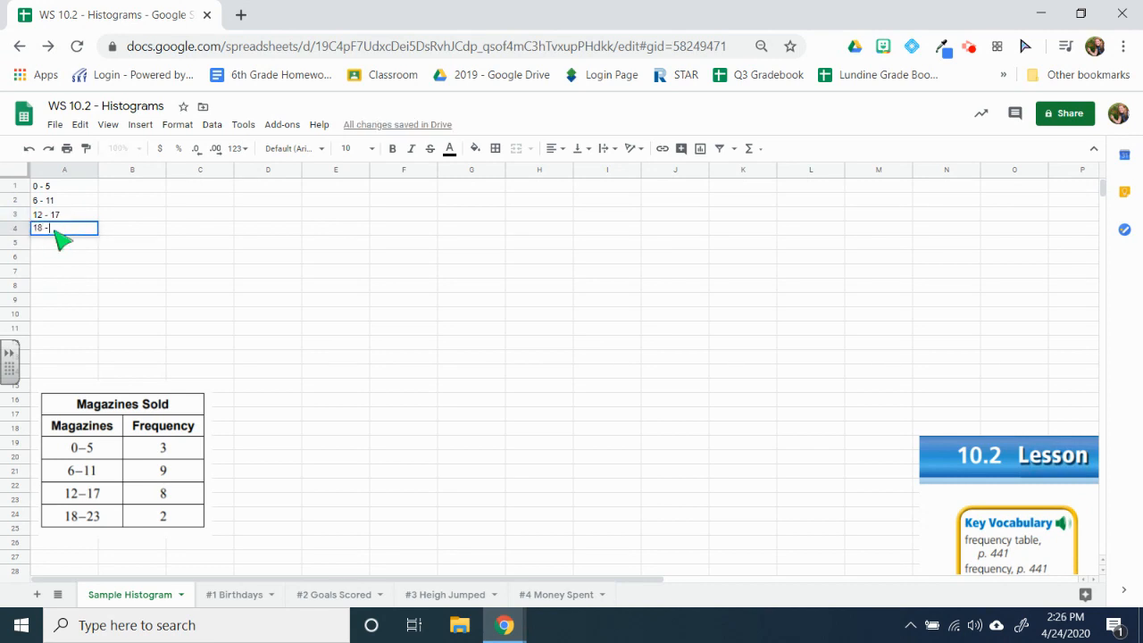
# Step: Enter the matching frequencies 3, 9, 8 and 2 in cells B1 to B4
pyautogui.click(121, 187)
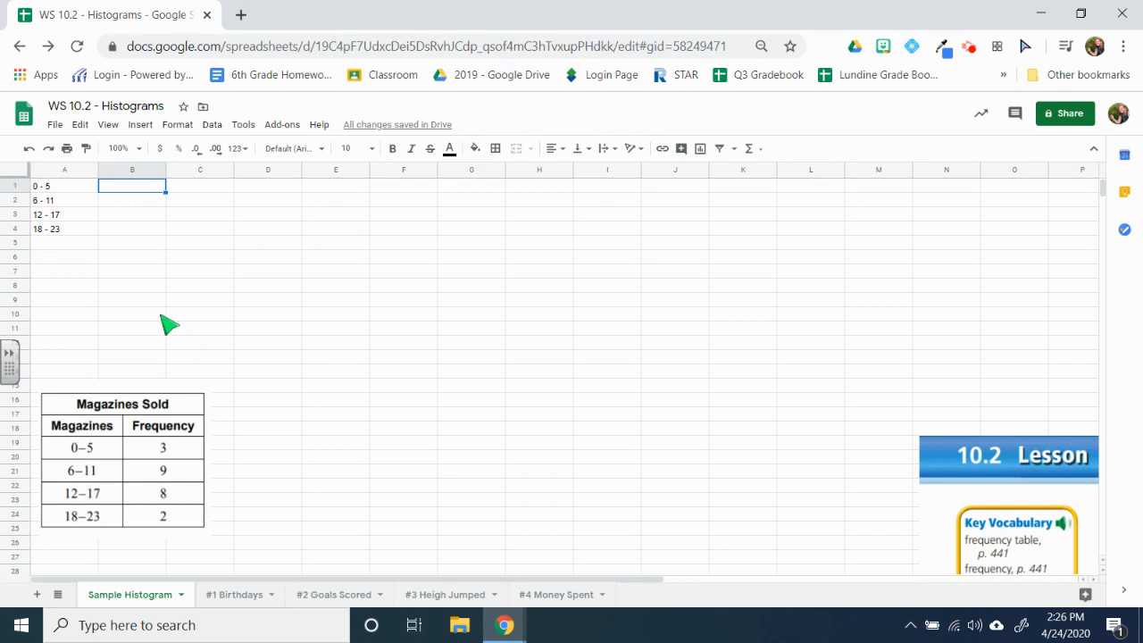
pyautogui.write('3')
pyautogui.press('Return')
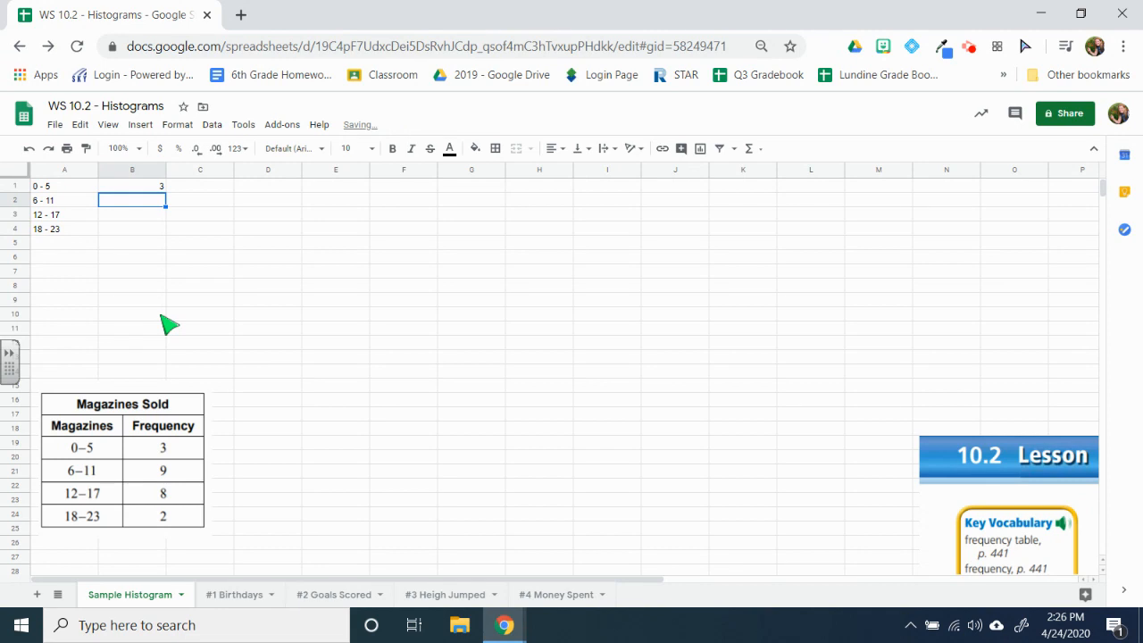
pyautogui.write('9')
pyautogui.press('Return')
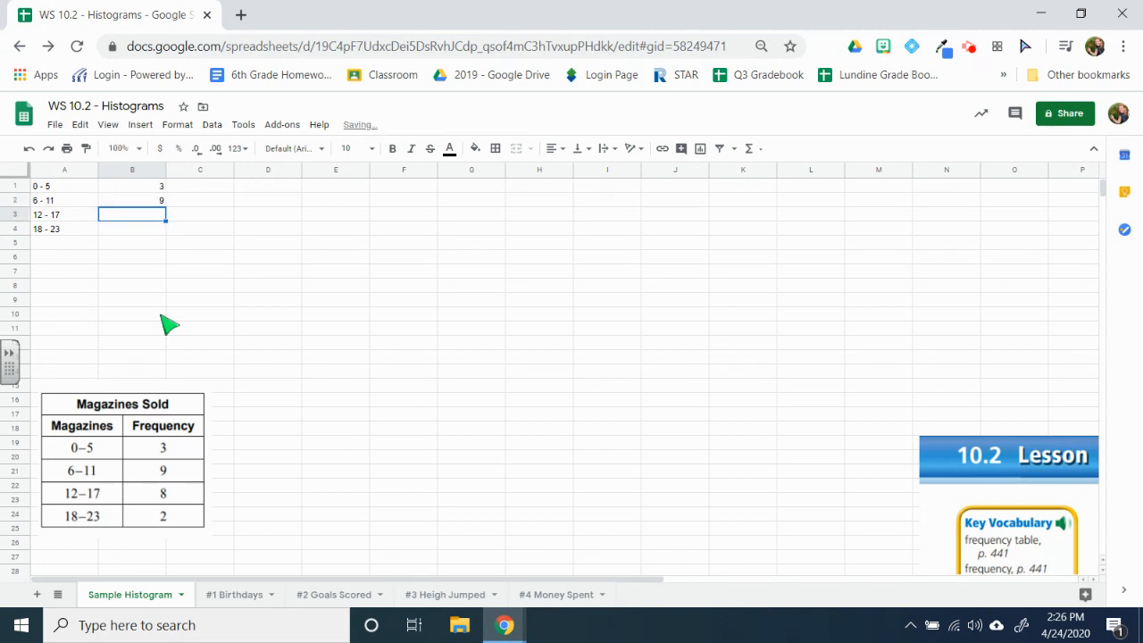
pyautogui.write('8')
pyautogui.press('Return')
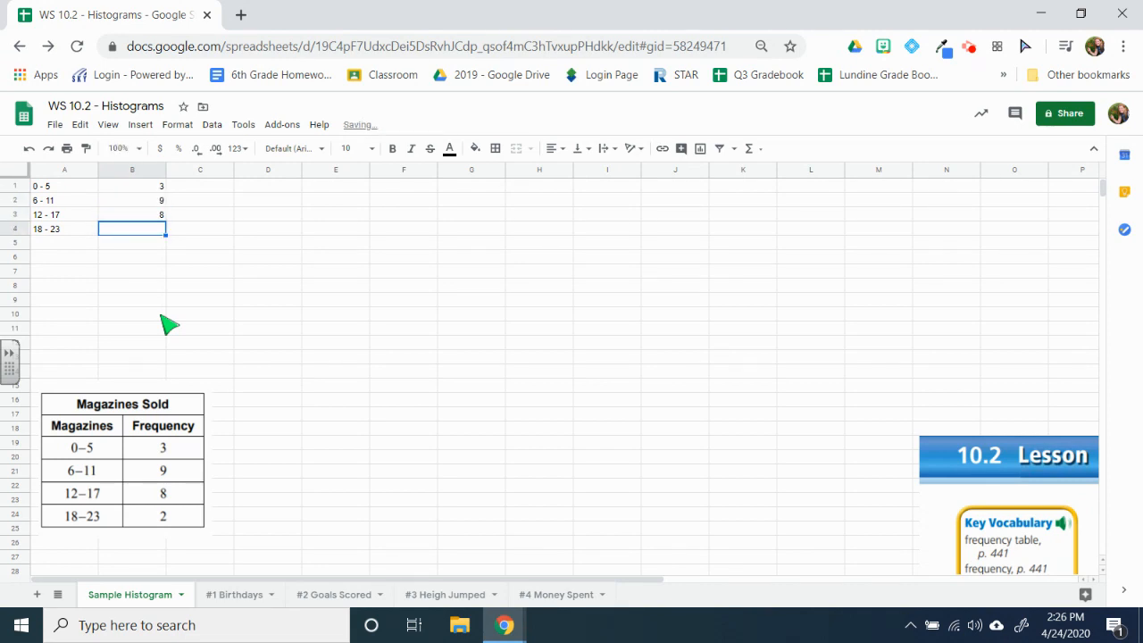
pyautogui.write('2')
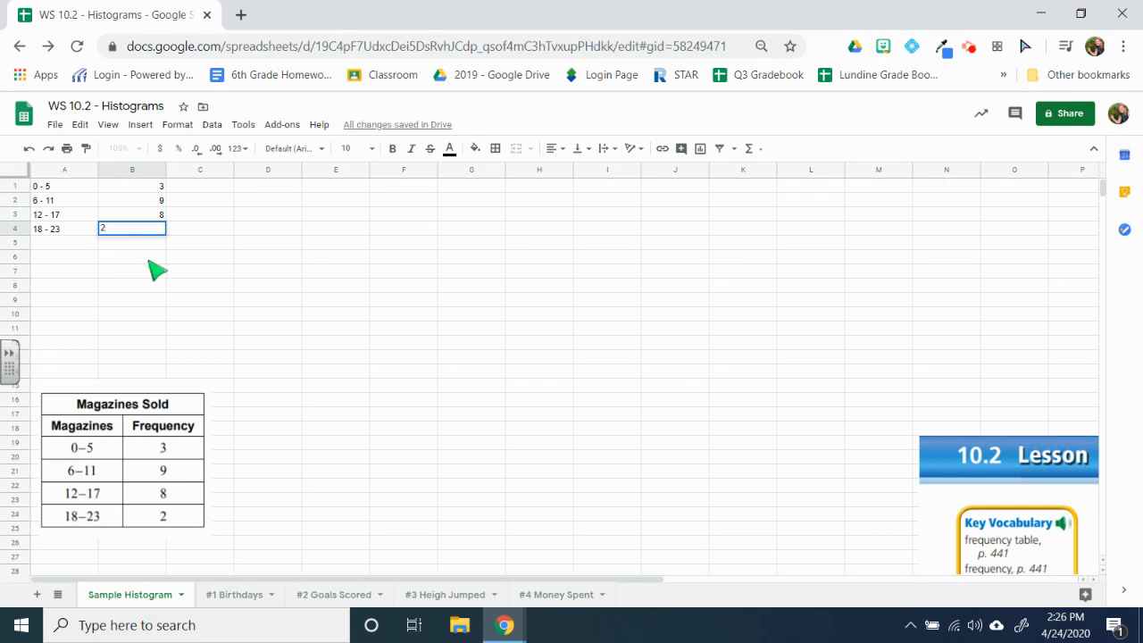
pyautogui.click(149, 258)
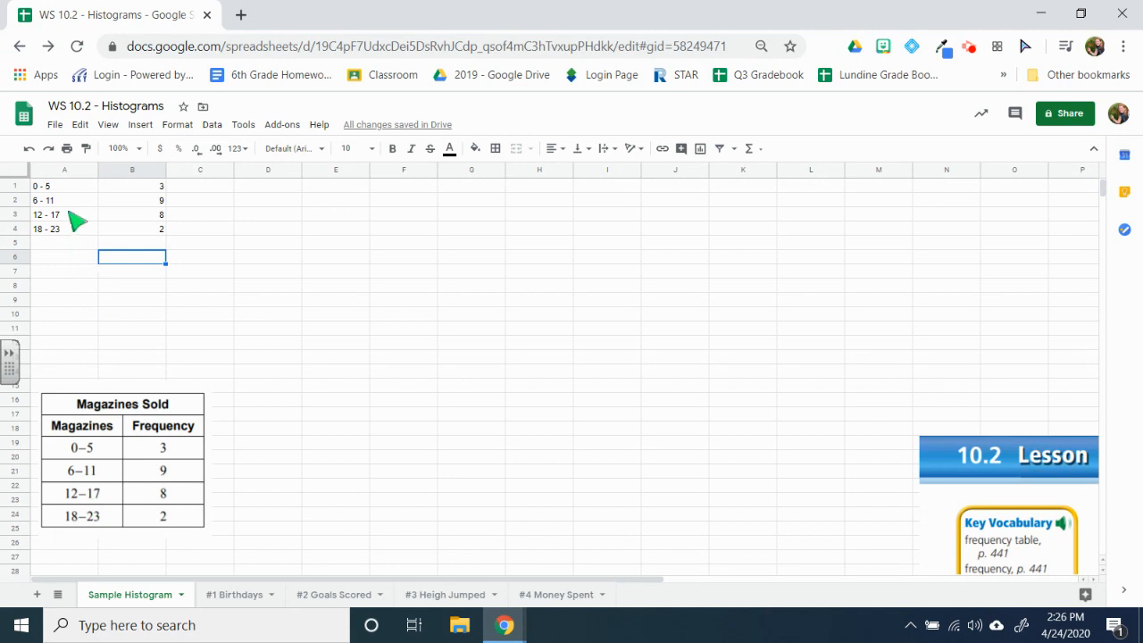
# Step: Insert a chart from the data in A1:B4 and make it a column chart
pyautogui.click(54, 188)
pyautogui.moveTo(55, 187); pyautogui.dragTo(146, 235)
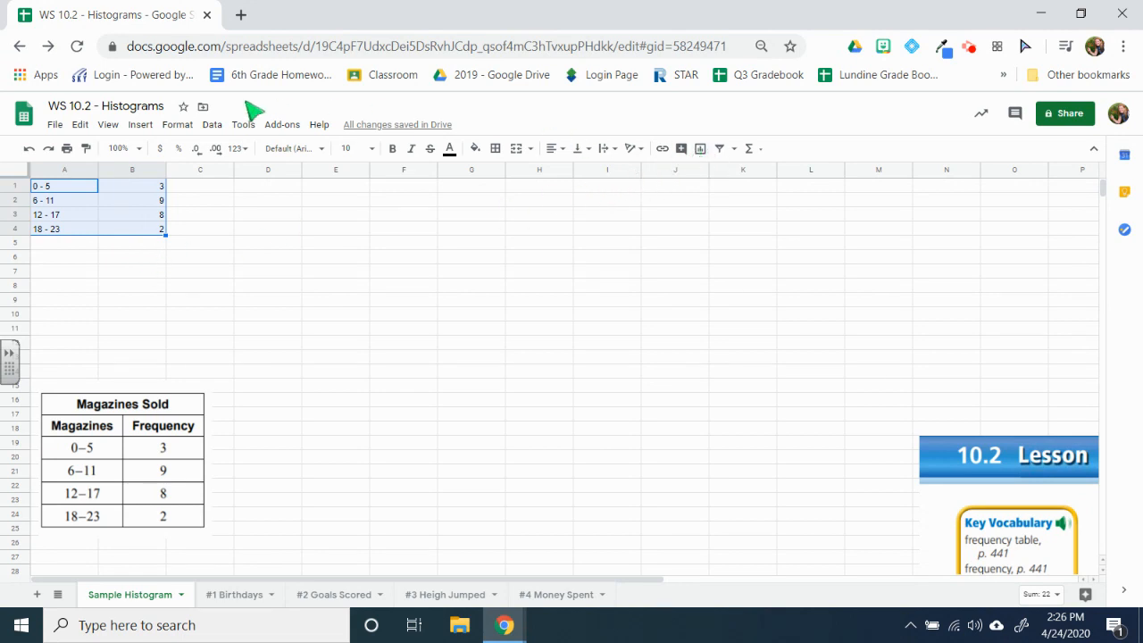
pyautogui.click(138, 126)
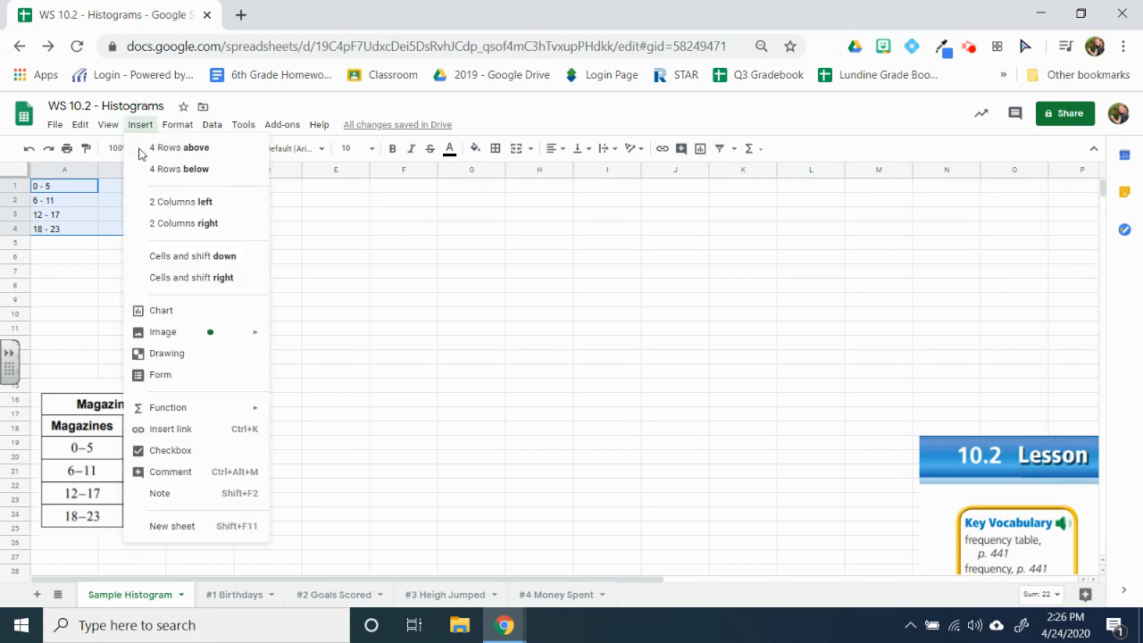
pyautogui.click(169, 315)
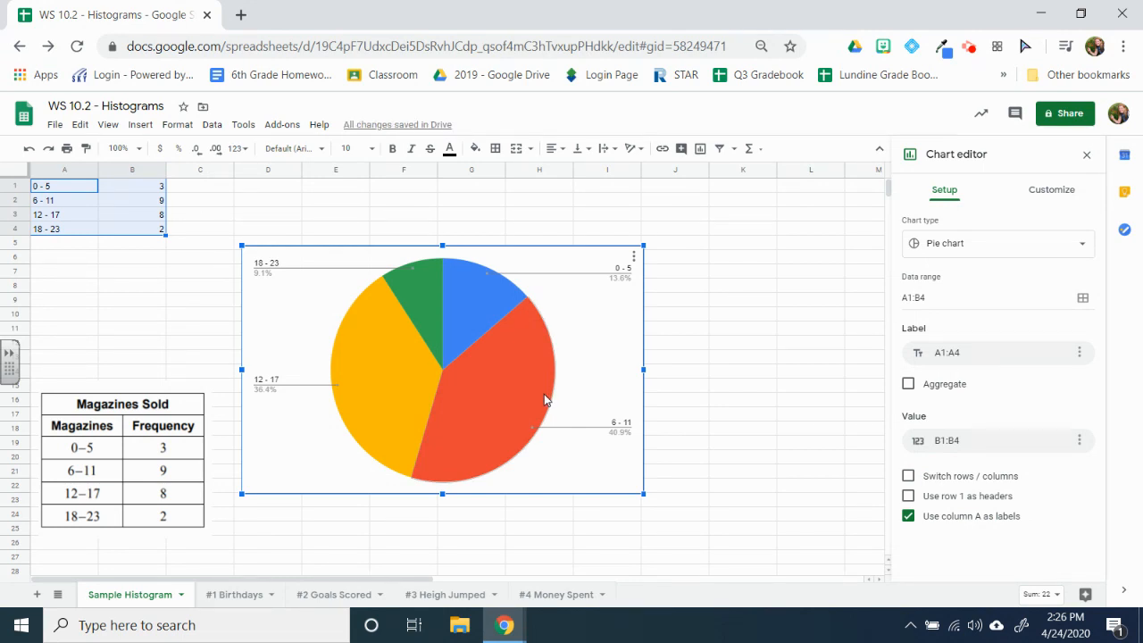
pyautogui.click(1024, 251)
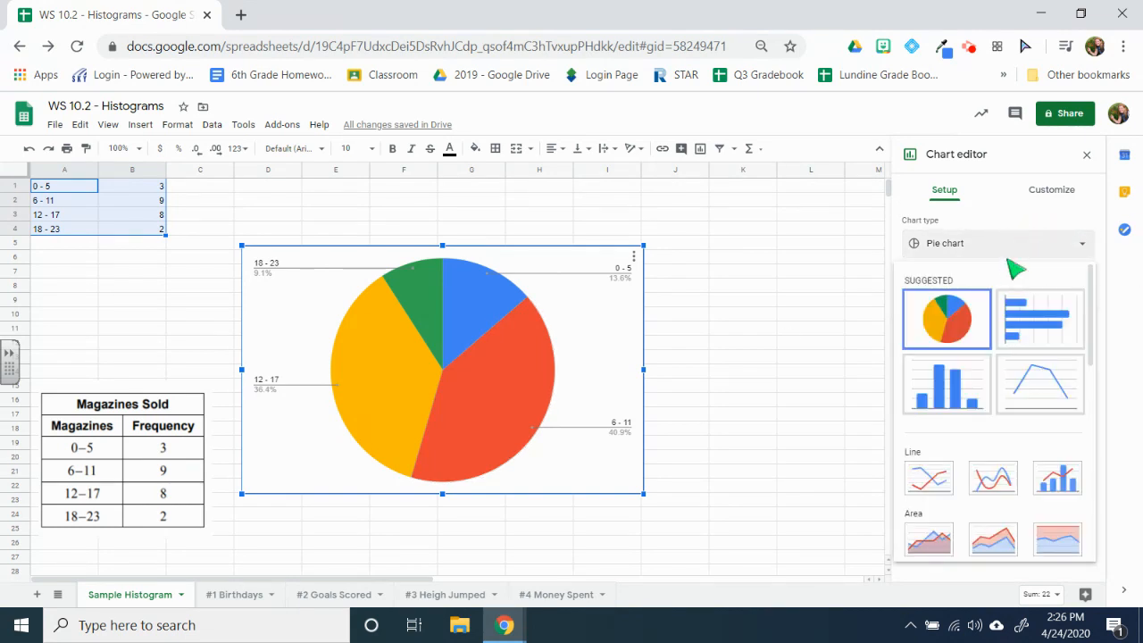
pyautogui.click(944, 392)
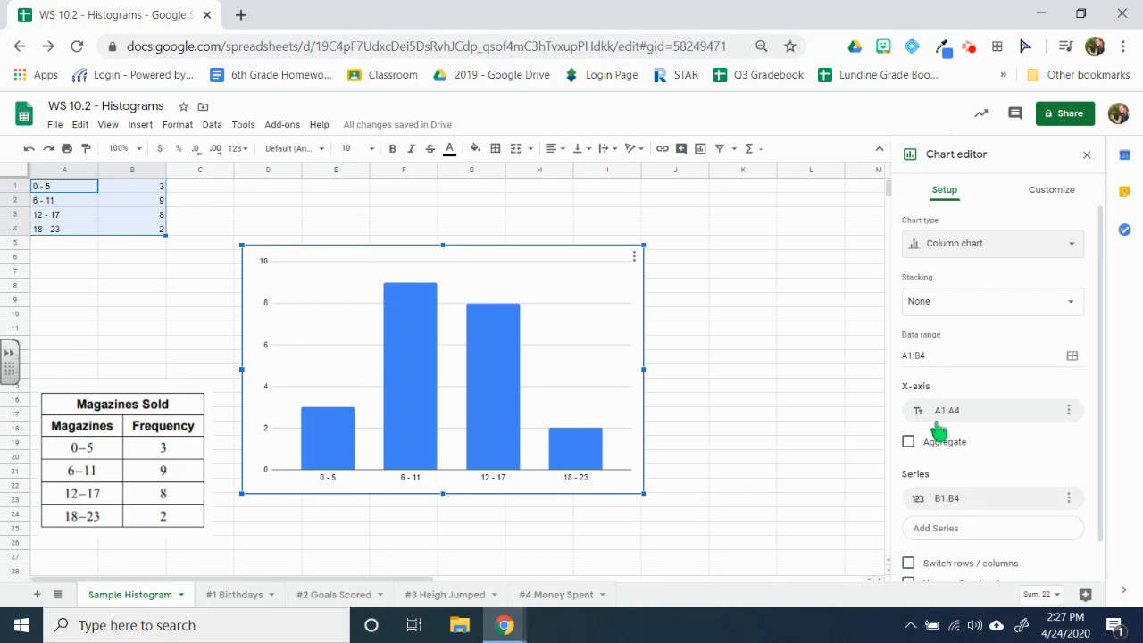
# Step: Set the chart title to "Magazines Sold"
pyautogui.click(1051, 193)
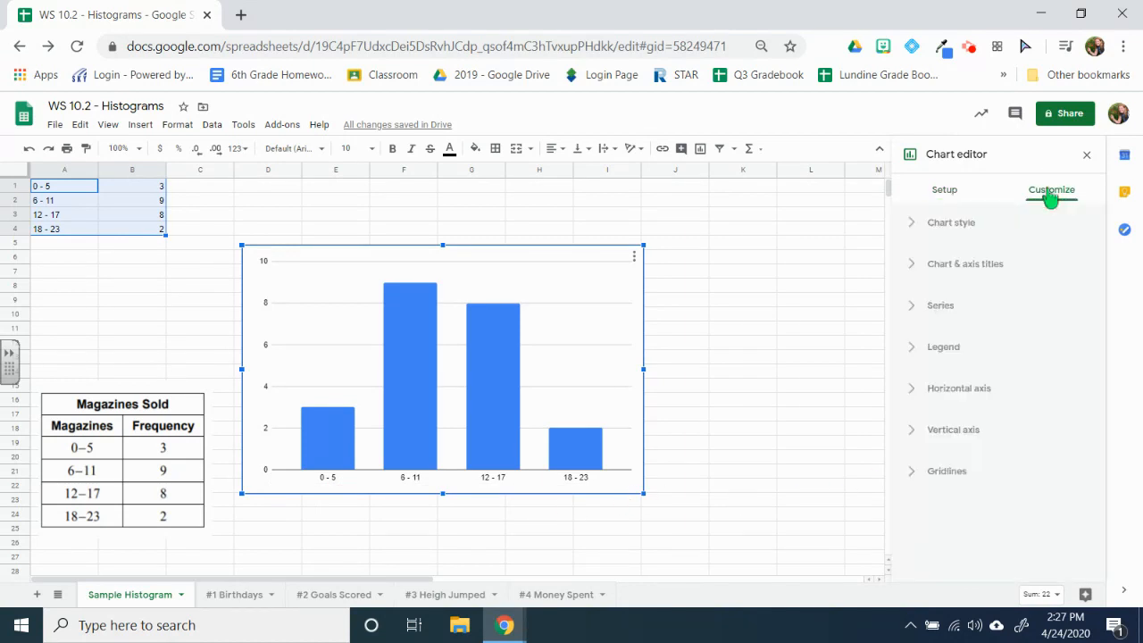
pyautogui.click(957, 269)
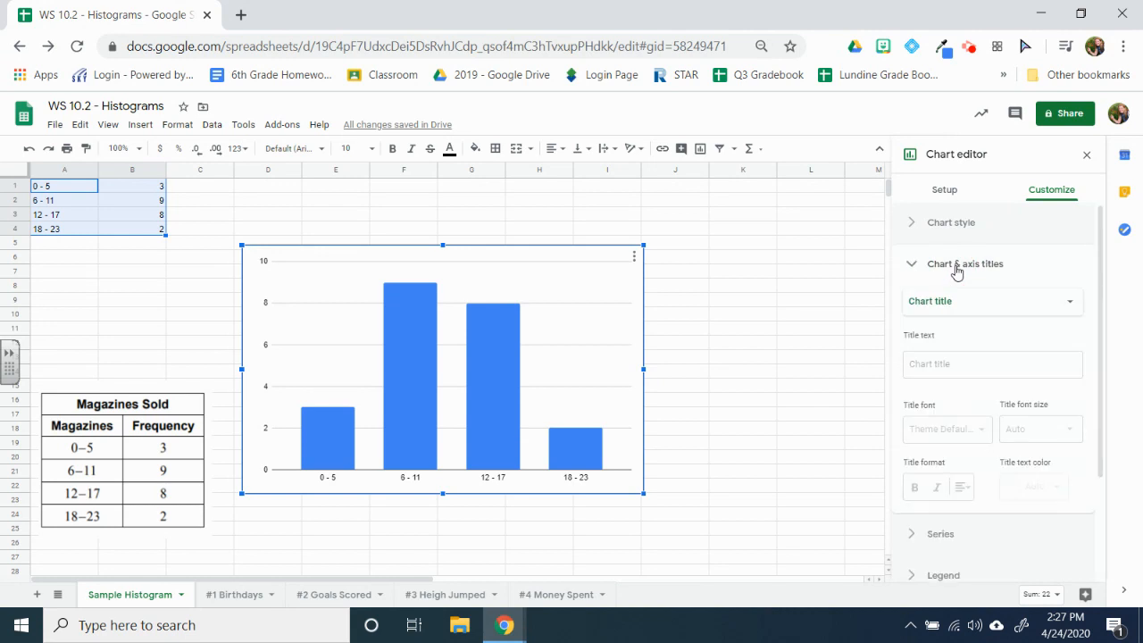
pyautogui.click(955, 309)
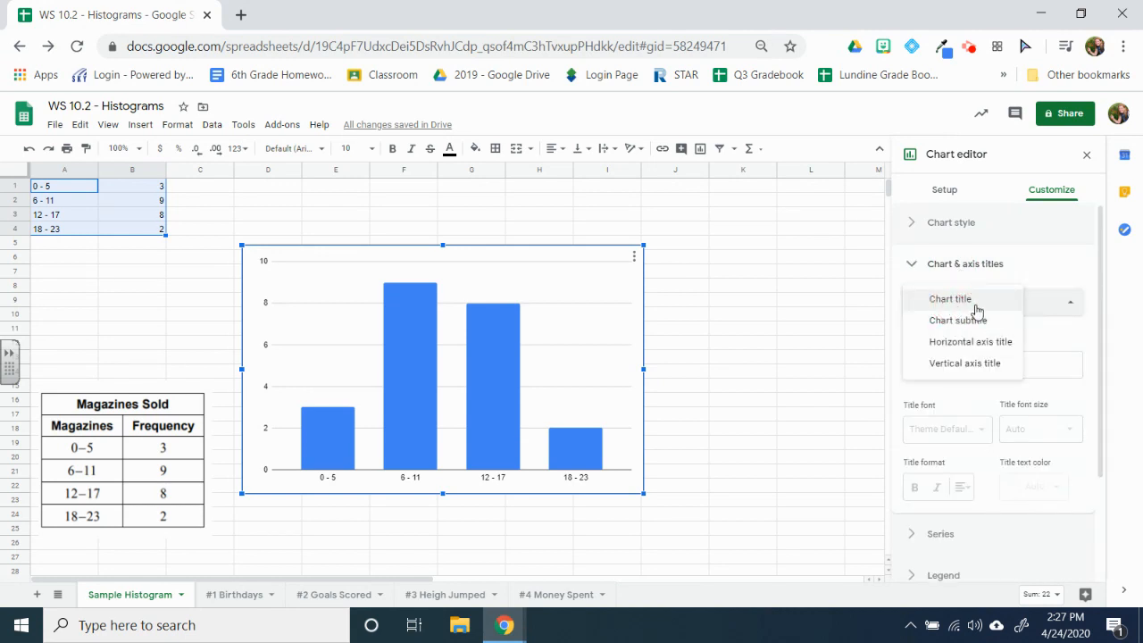
pyautogui.click(986, 302)
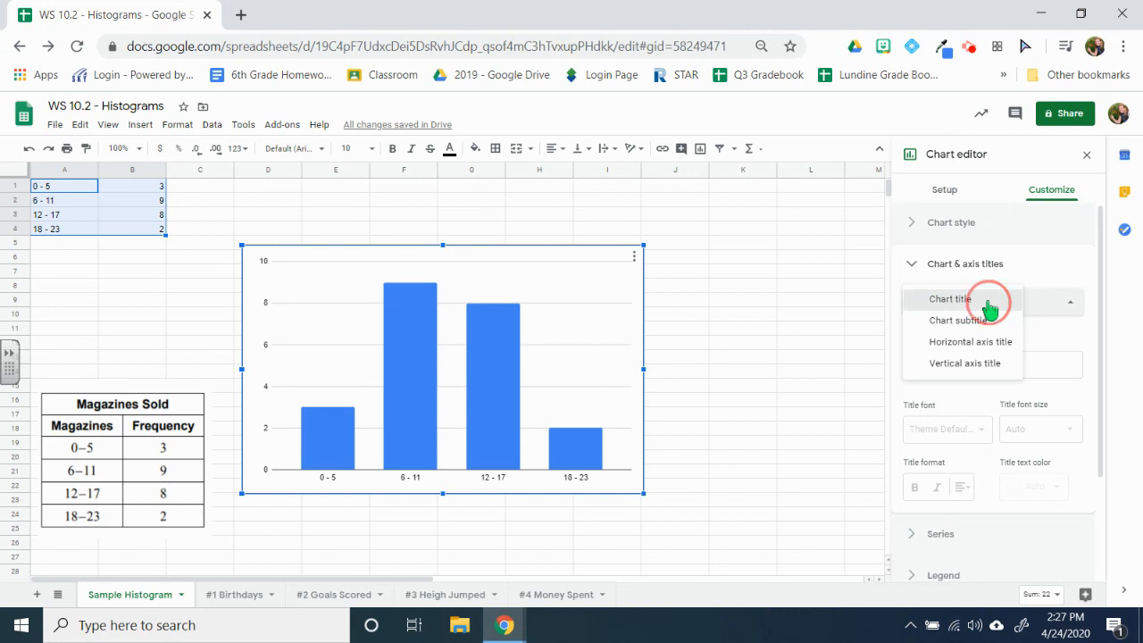
pyautogui.click(952, 367)
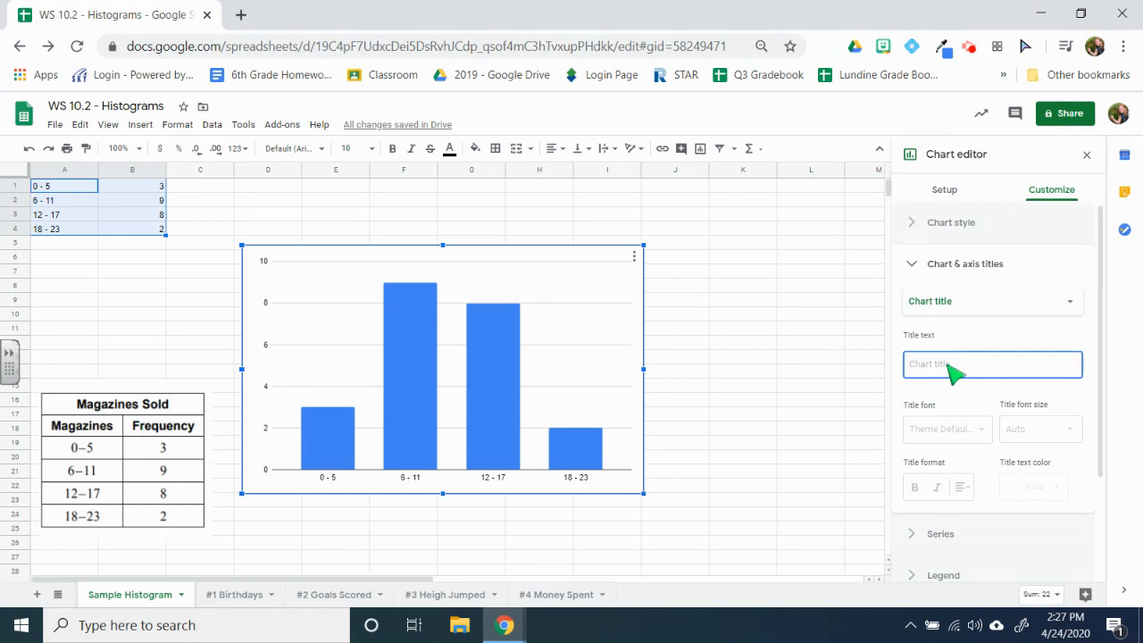
pyautogui.write('Magazines Sold')
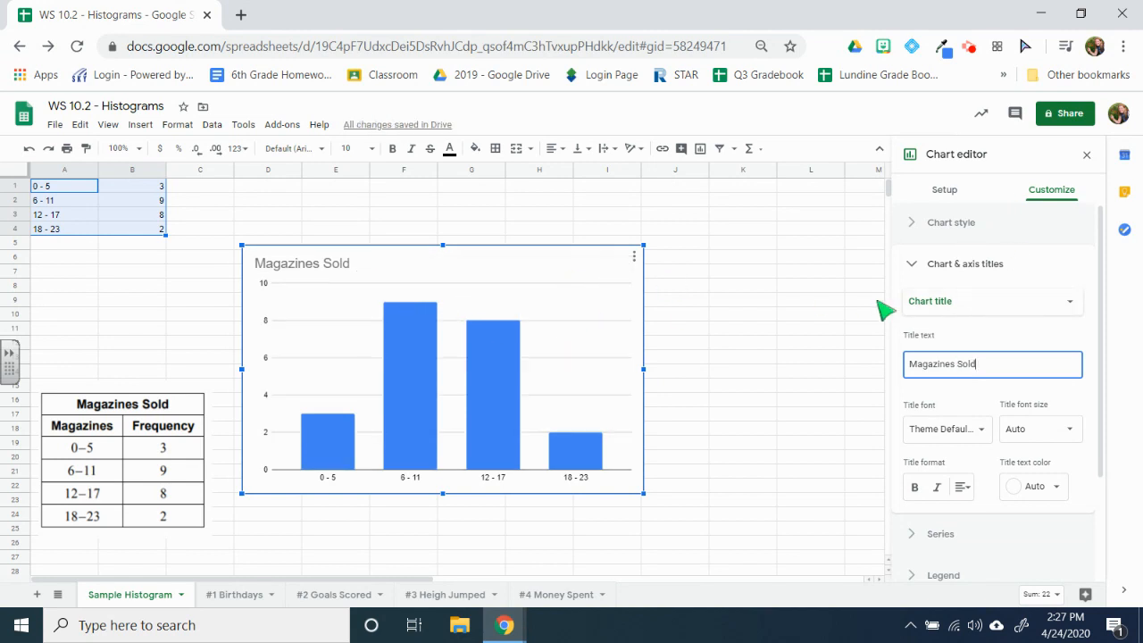
# Step: Center-align the intervals and frequencies in cells A1:B4
pyautogui.click(554, 154)
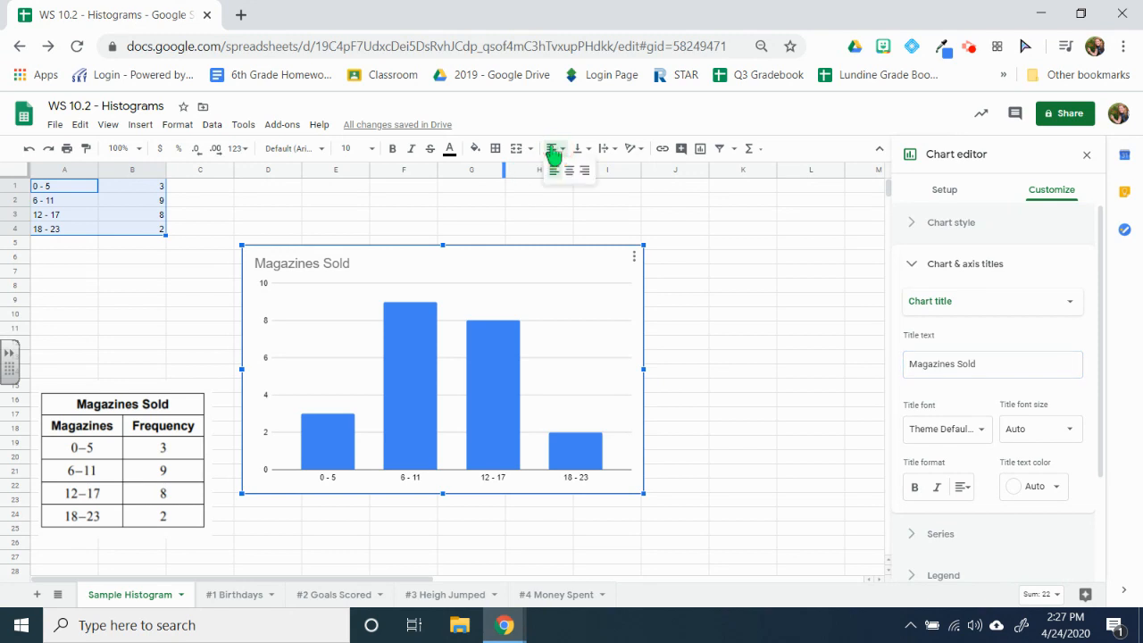
pyautogui.click(575, 174)
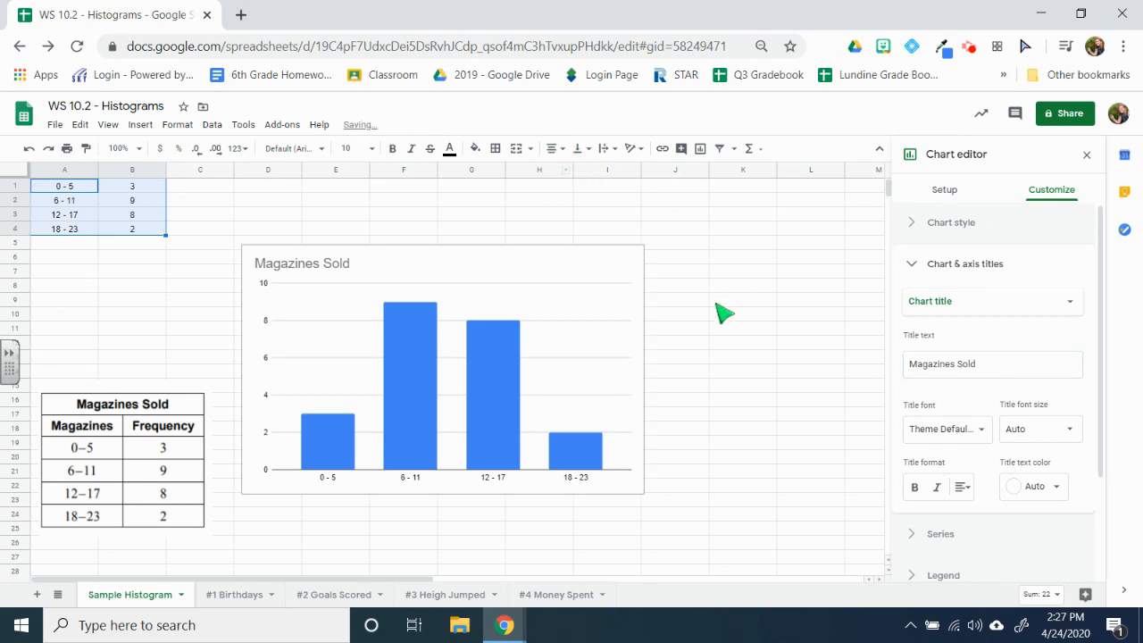
# Step: Set the chart's horizontal axis title to "Magazines"
pyautogui.click(986, 306)
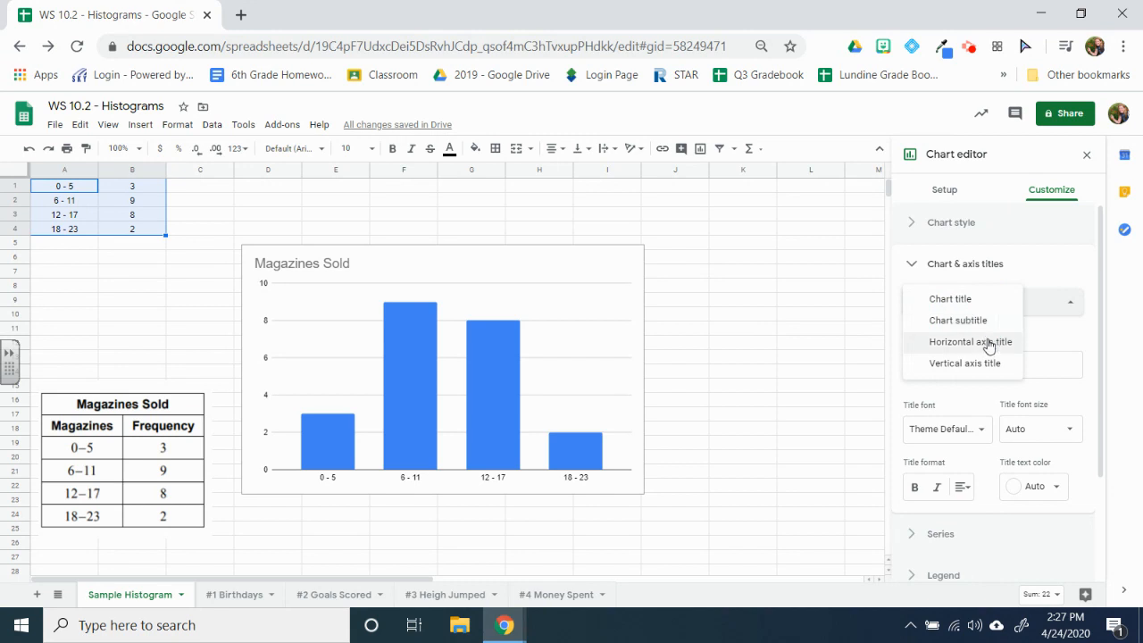
pyautogui.click(989, 347)
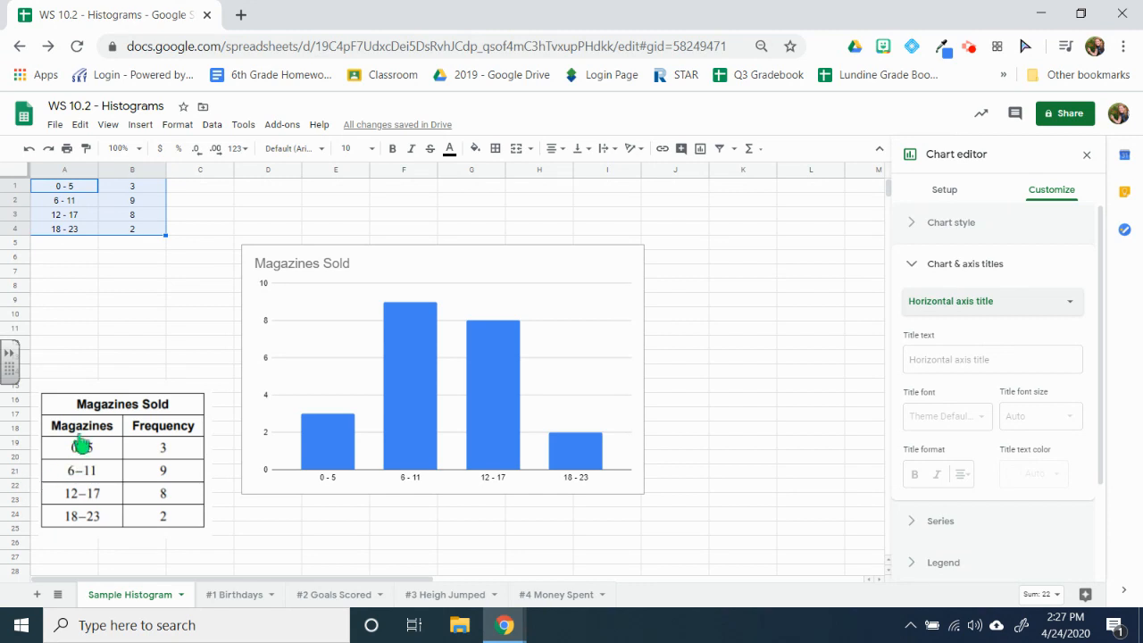
pyautogui.click(978, 360)
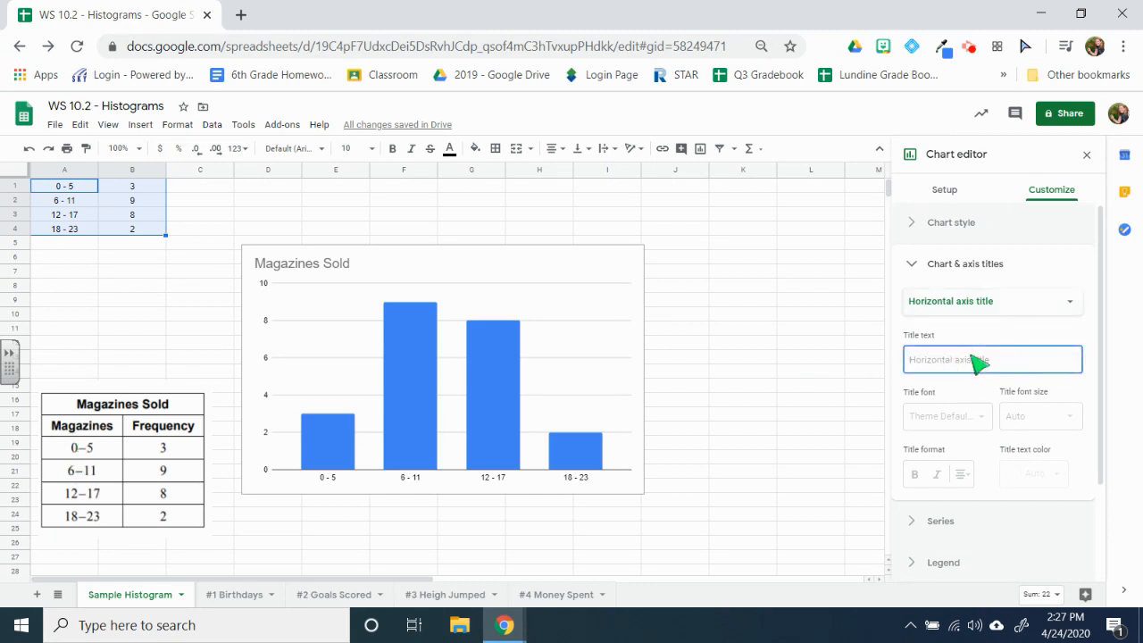
pyautogui.write('Magazines')
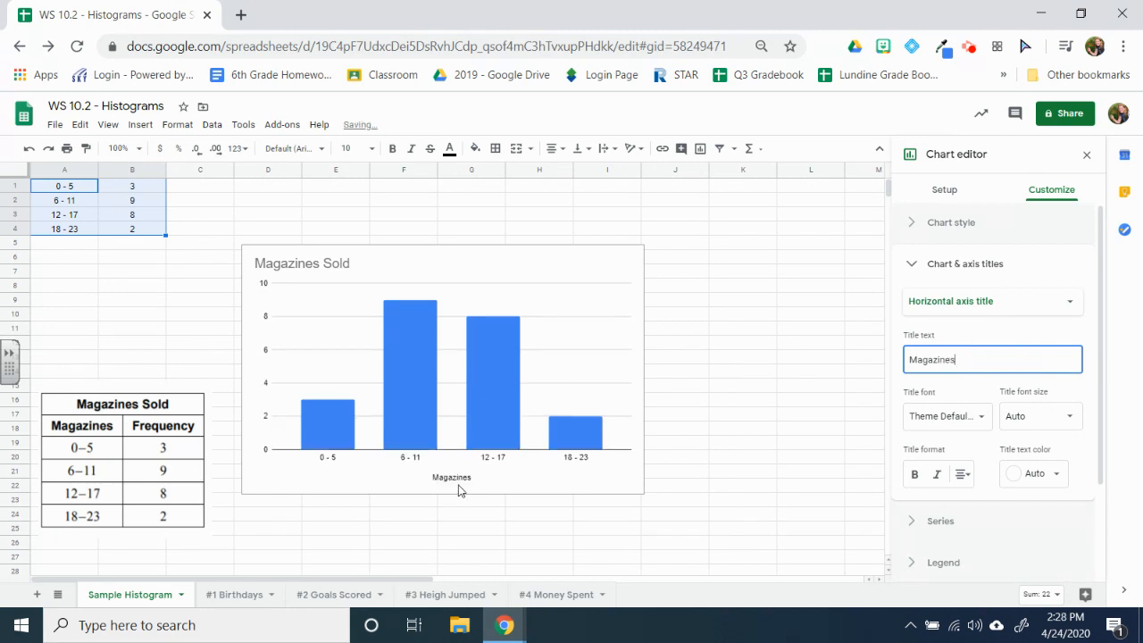
# Step: Set the chart's vertical axis title to "Frequency", close the chart editor and deselect the data range
pyautogui.click(1045, 311)
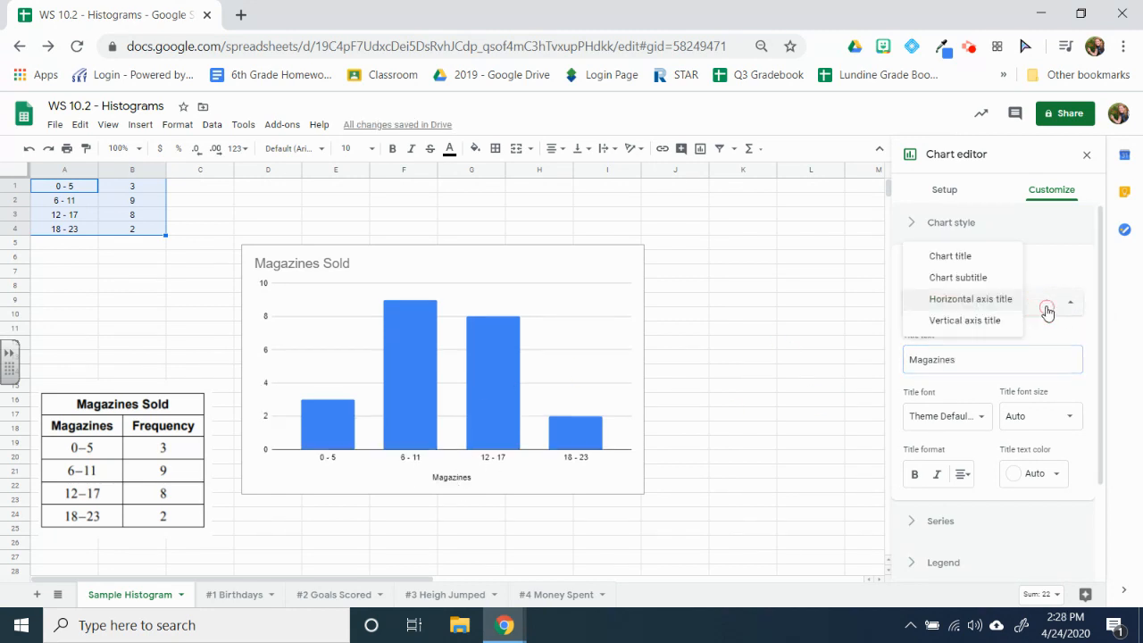
pyautogui.click(1007, 319)
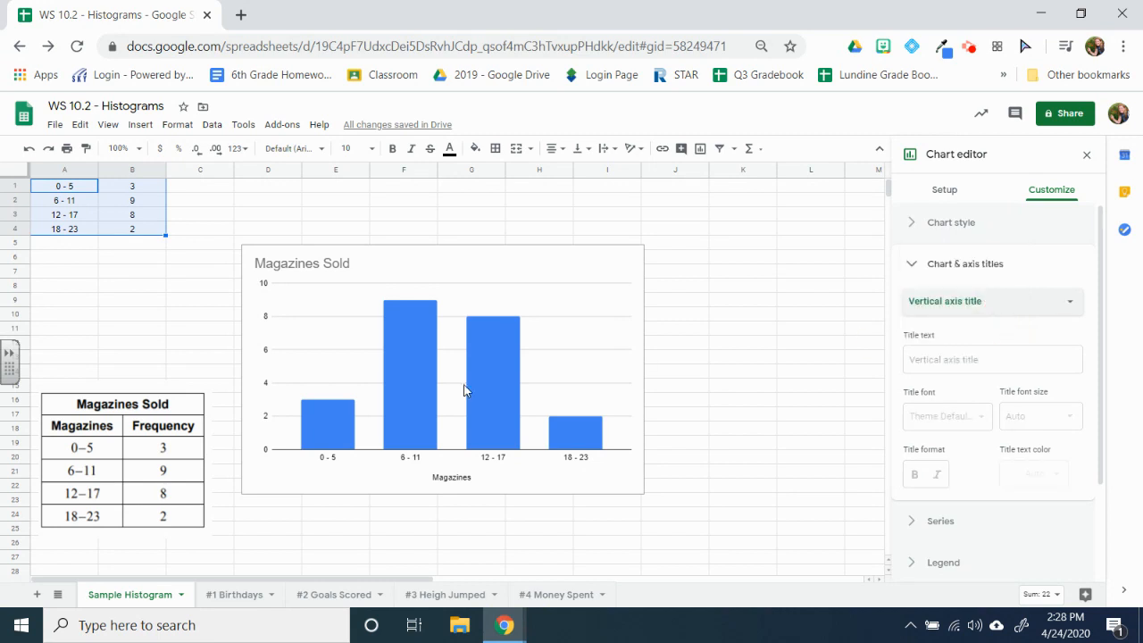
pyautogui.click(950, 360)
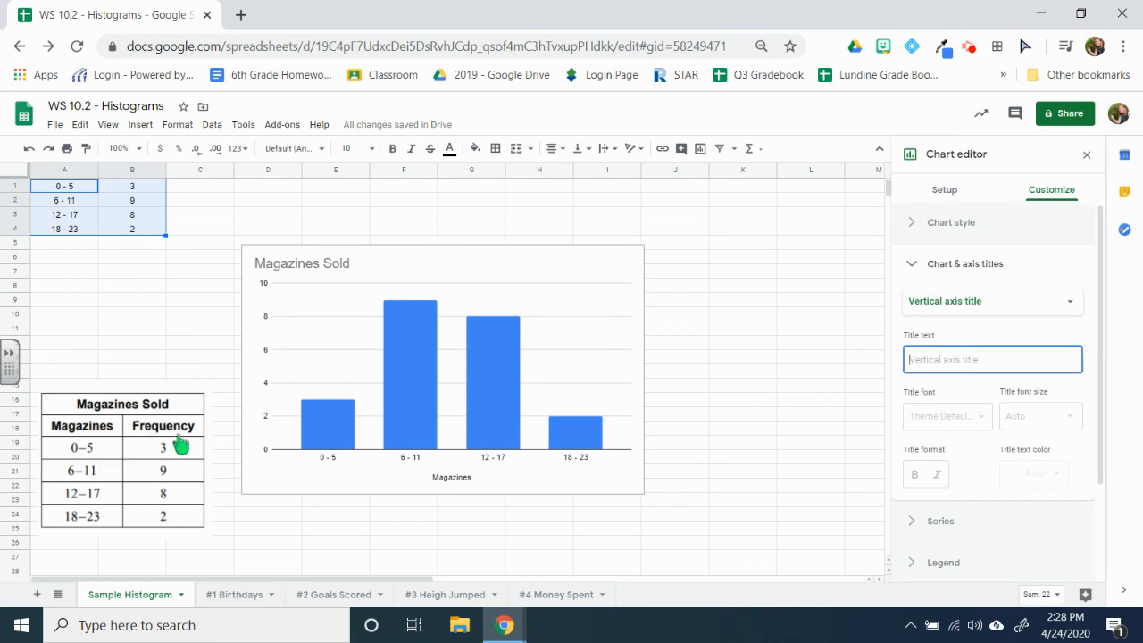
pyautogui.write('Frequency')
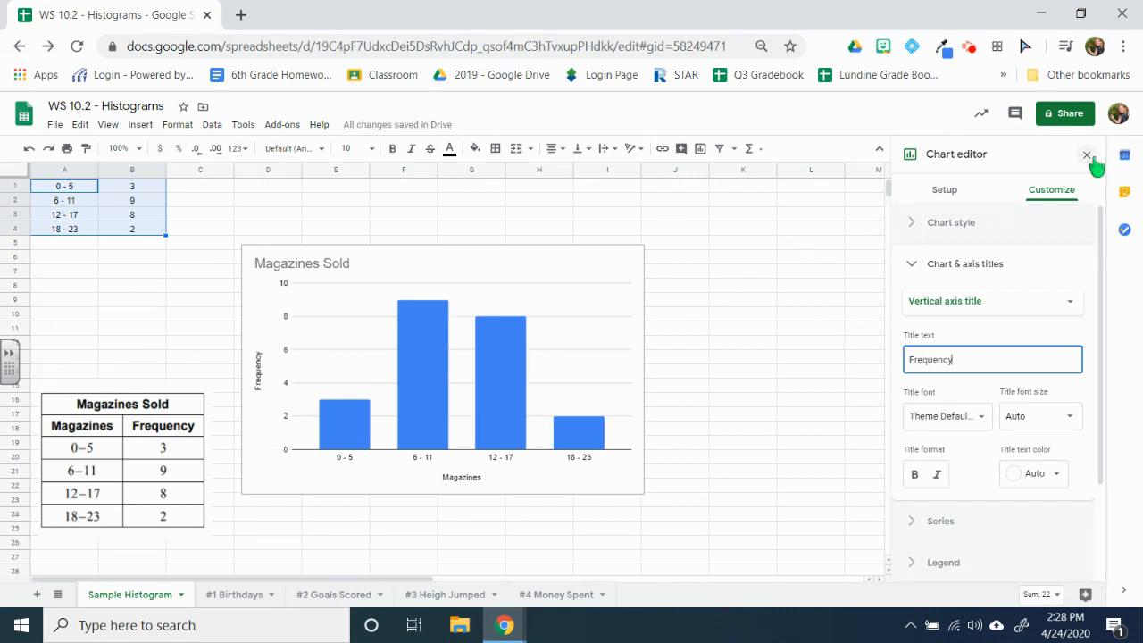
pyautogui.click(1090, 156)
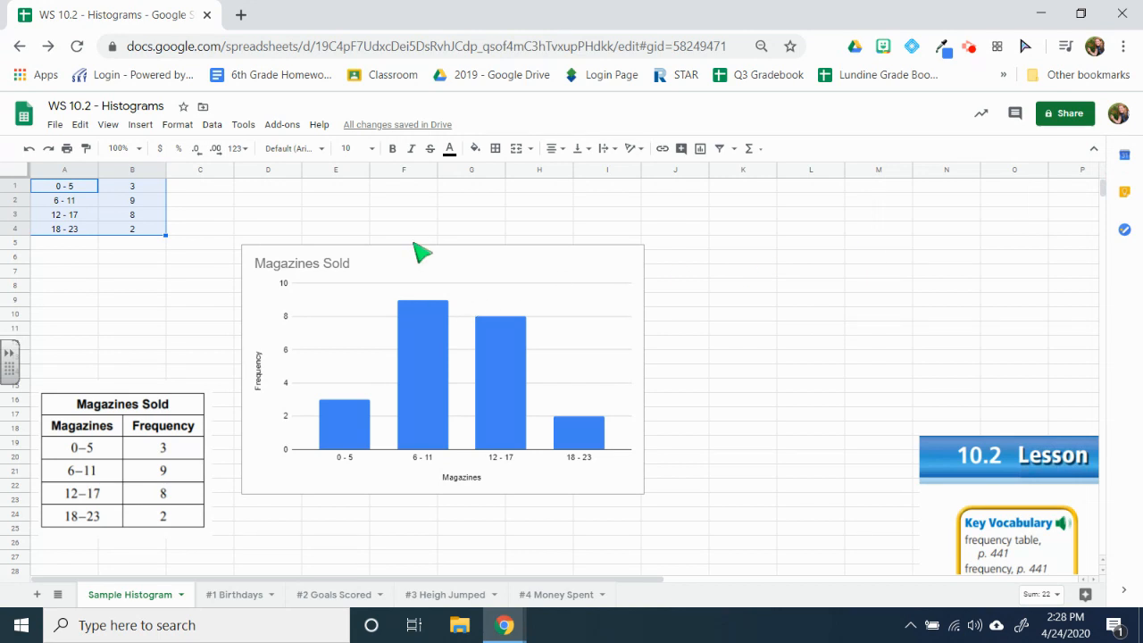
pyautogui.moveTo(416, 241); pyautogui.dragTo(505, 234)
pyautogui.click(688, 254)
pyautogui.click(651, 301)
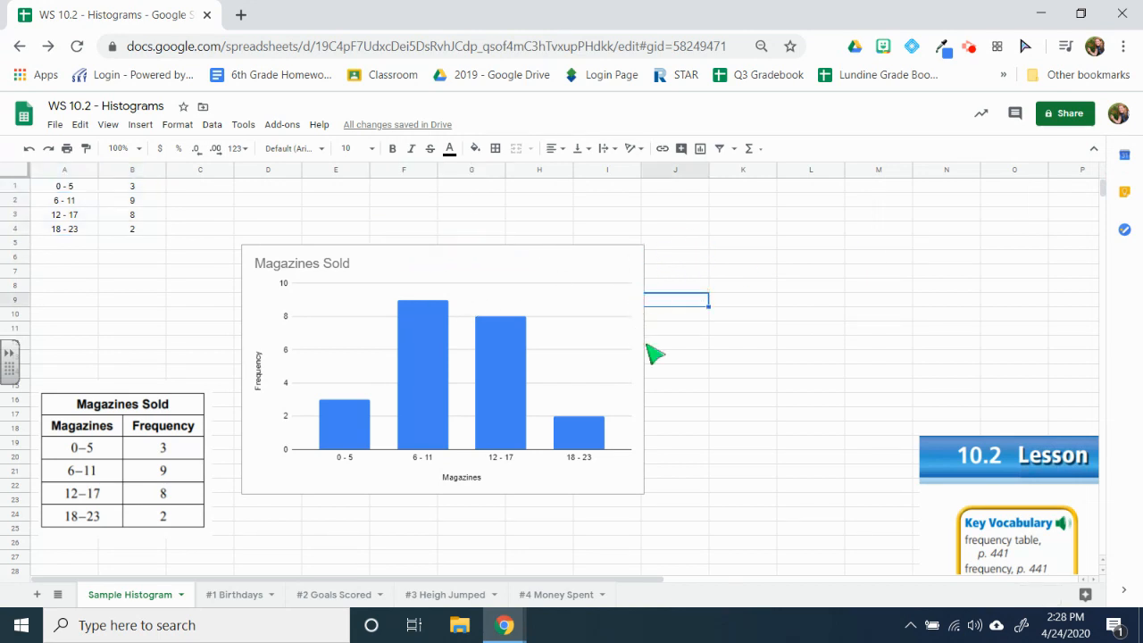
# Step: Open the #1 Birthdays sheet and select cell A1 as the starting cell for its data
pyautogui.click(235, 596)
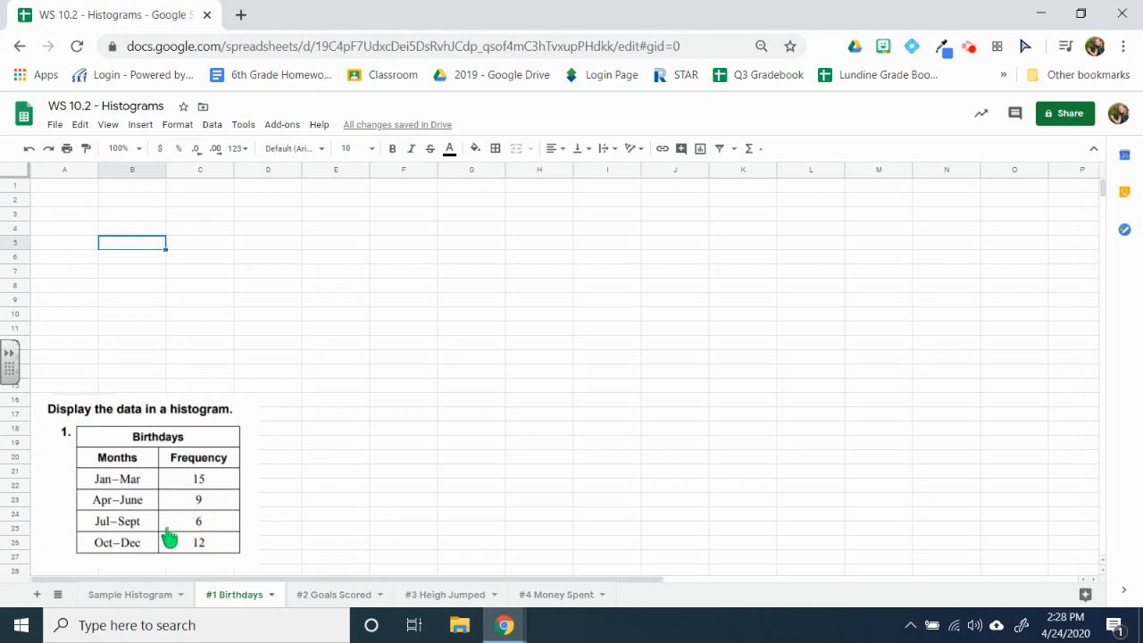
pyautogui.click(74, 187)
pyautogui.click(115, 187)
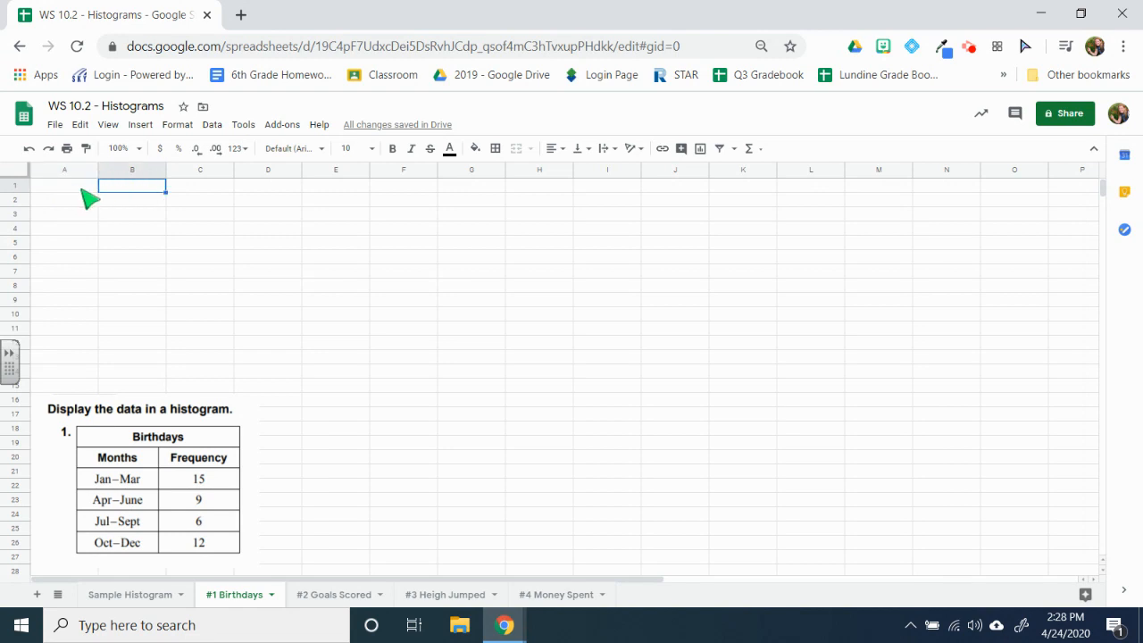
pyautogui.click(74, 189)
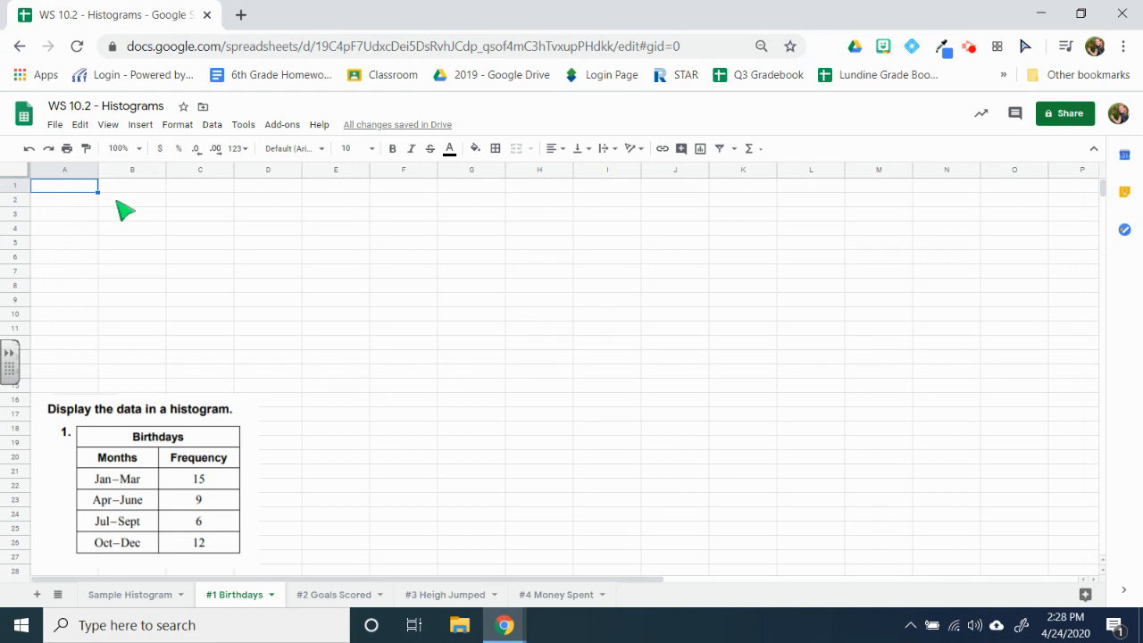
pyautogui.click(149, 125)
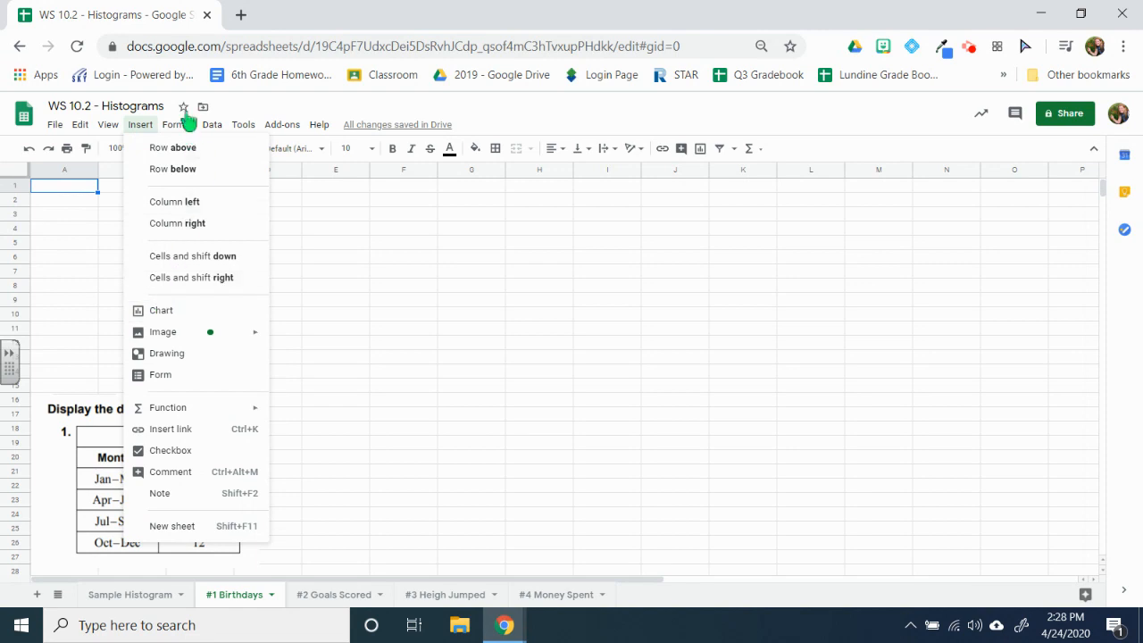
pyautogui.click(263, 107)
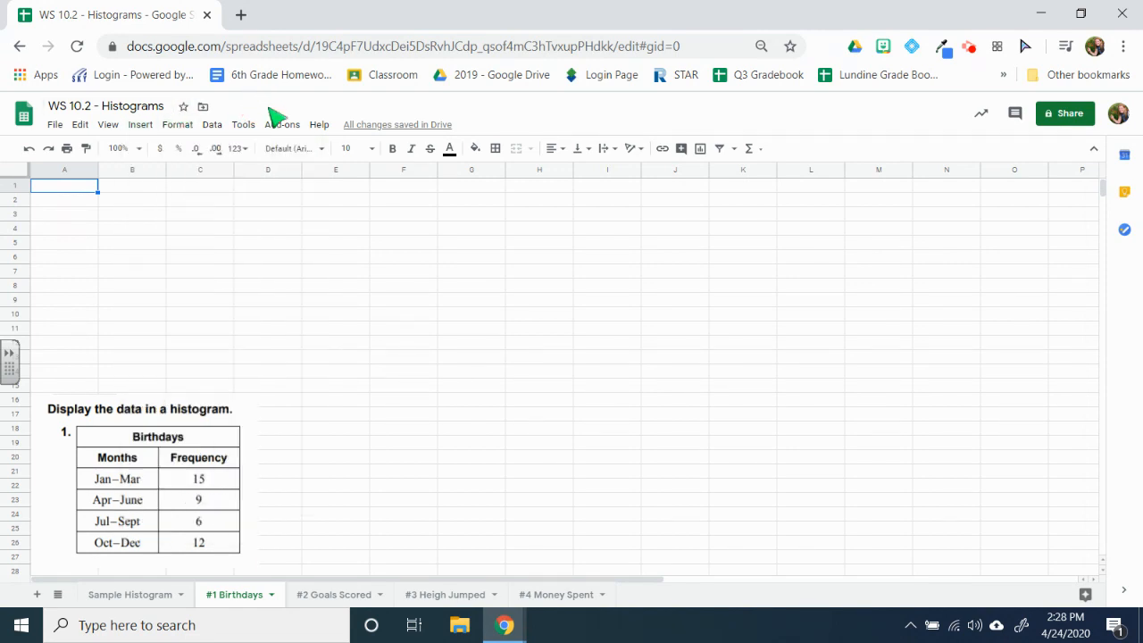
# Step: Look through the frequency tables on the #2 Goals Scored, #3 Heigh Jumped and #4 Money Spent sheets and return to #1 Birthdays
pyautogui.click(340, 595)
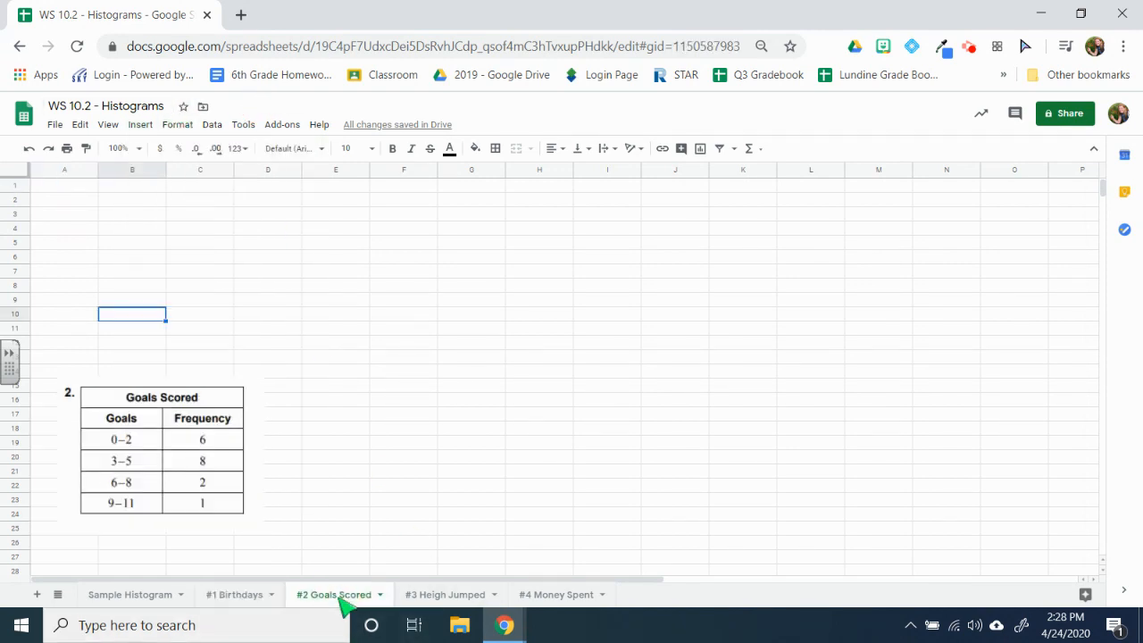
pyautogui.click(434, 598)
pyautogui.click(539, 600)
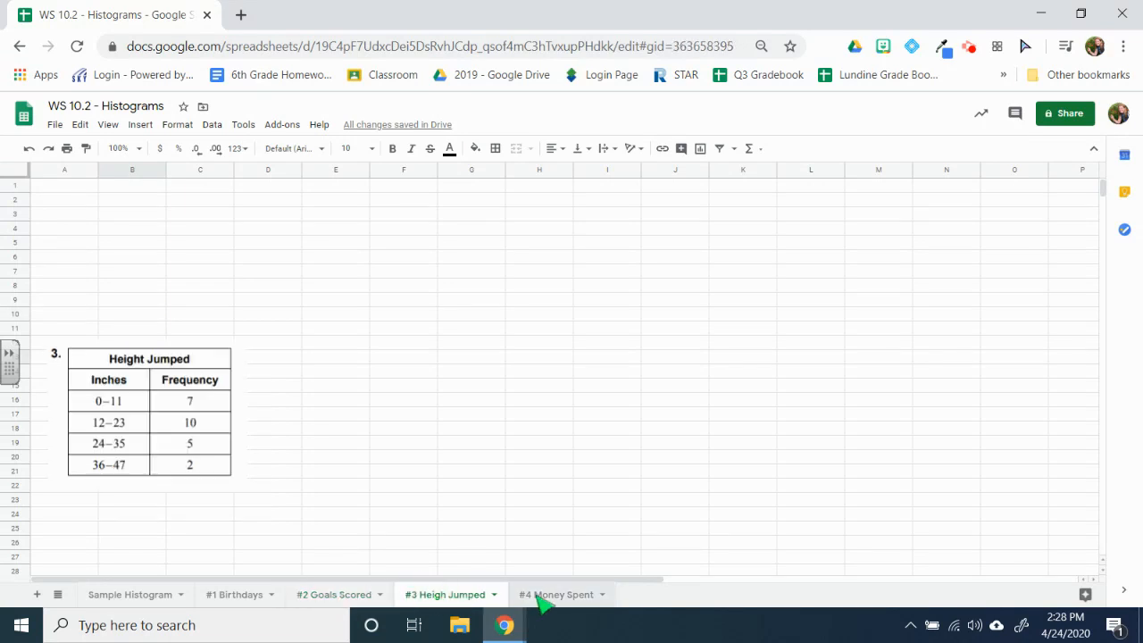
pyautogui.click(250, 604)
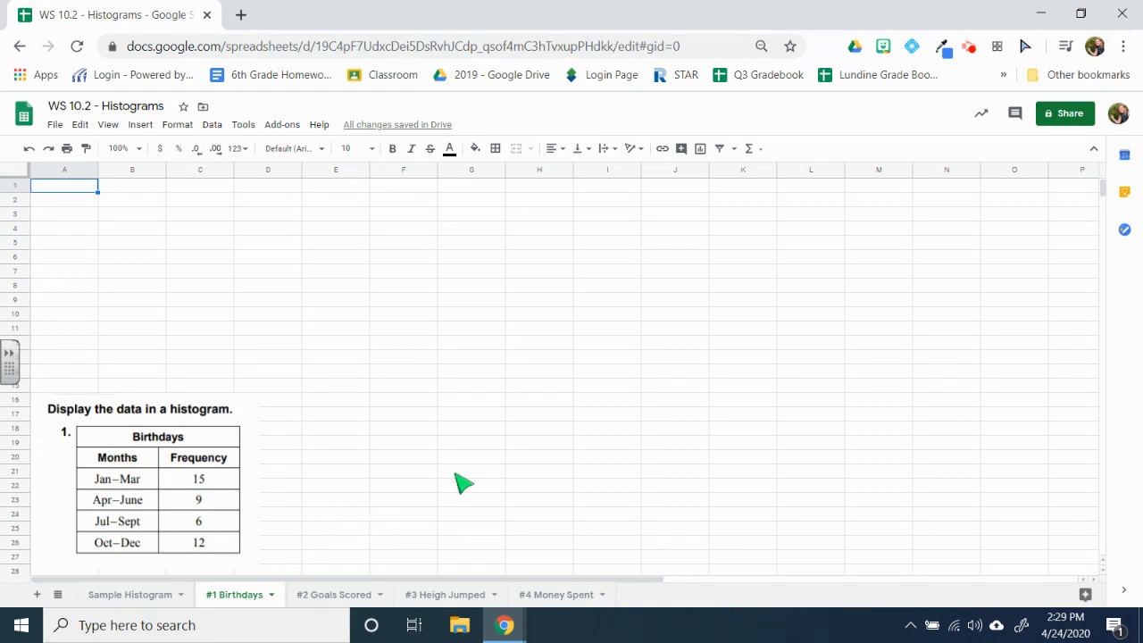
pyautogui.moveTo(505, 626)
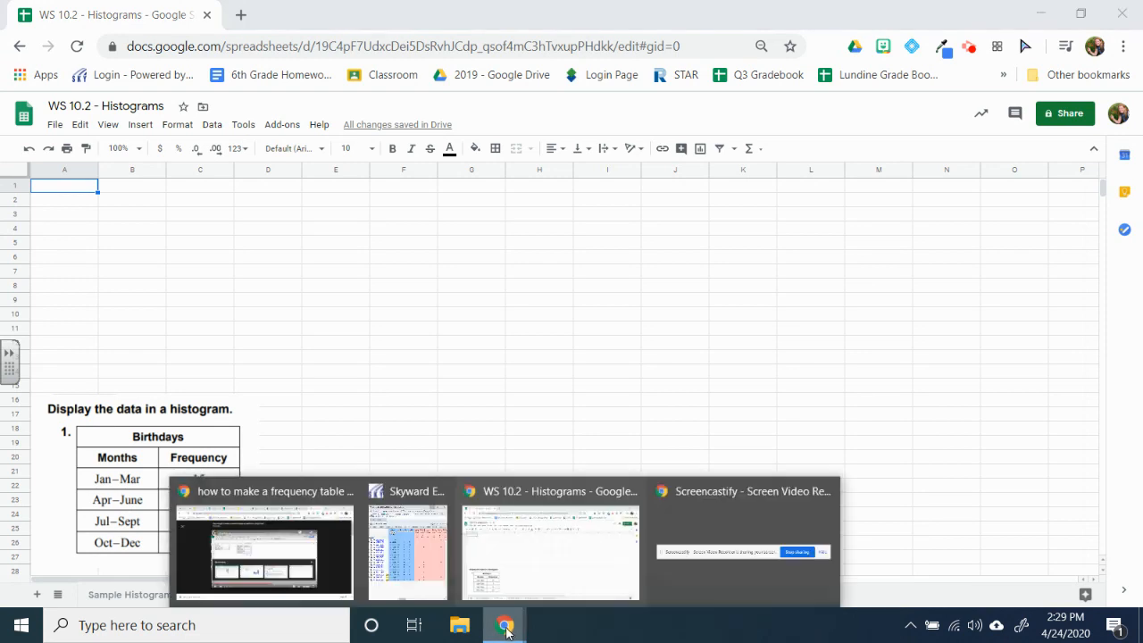